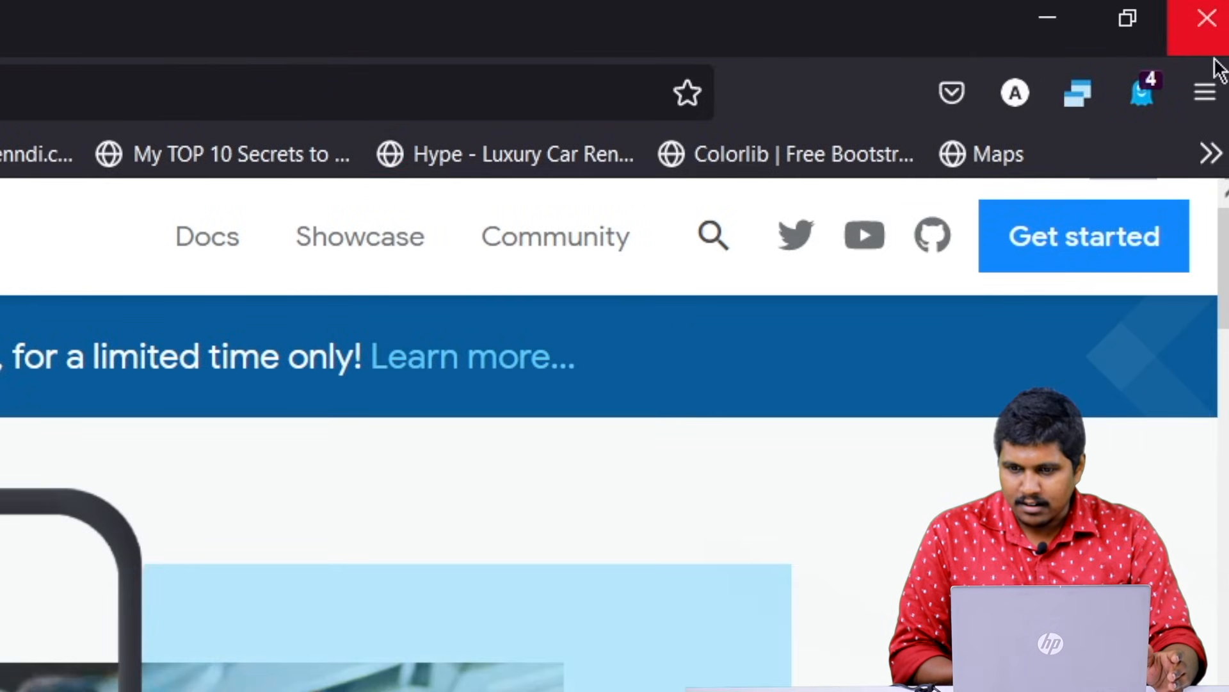
Open Flutter's Get started installation guide for Windows and go to its Get the Flutter SDK section
left_click(1055, 263)
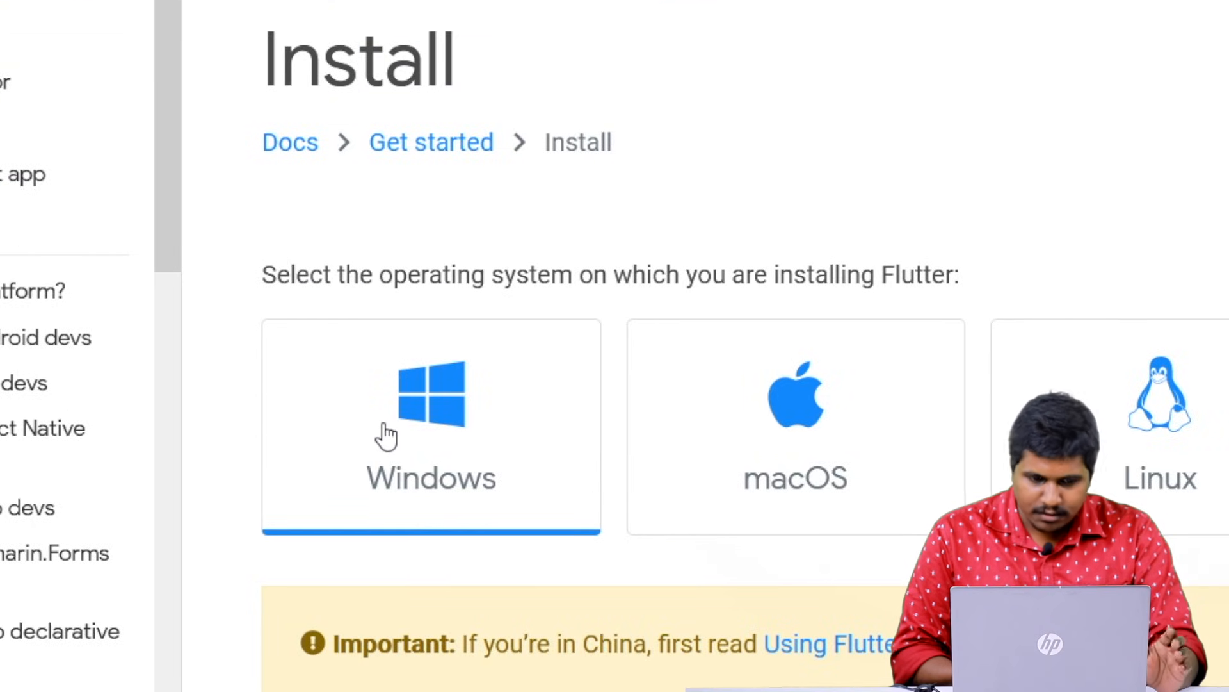
left_click(387, 432)
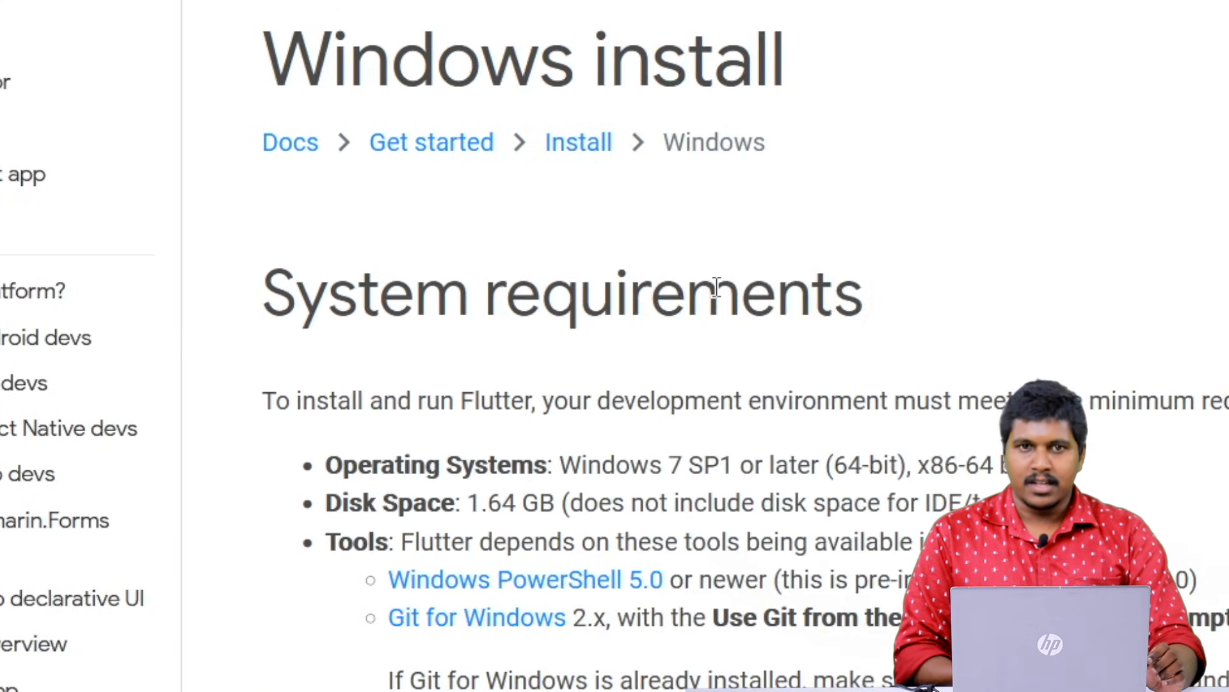
scroll(400, 255, "down", 2)
scroll(400, 255, "down", 2)
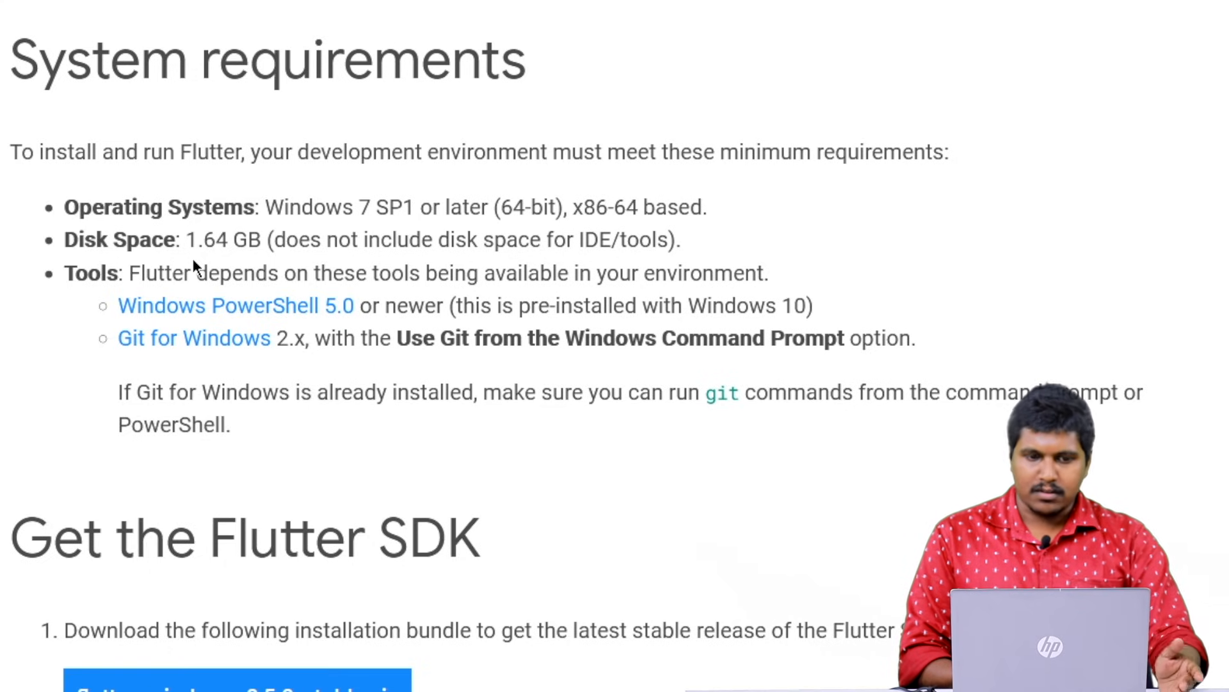
scroll(193, 263, "down", 5)
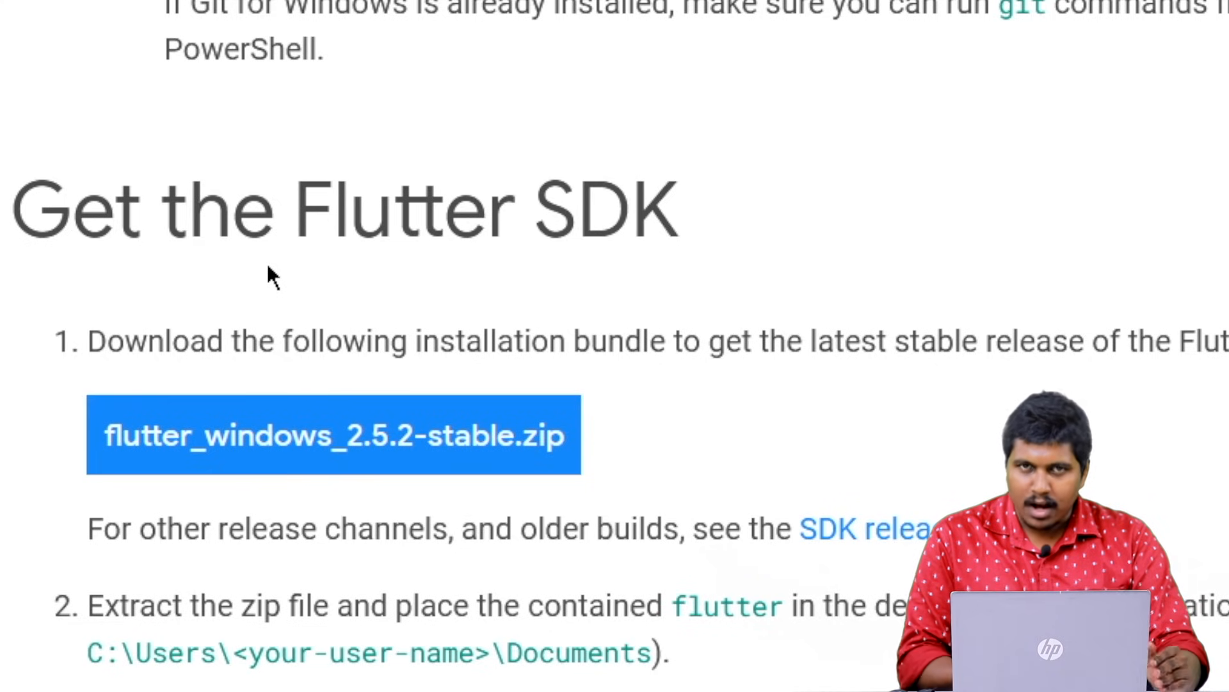
Download flutter_windows_2.5.2-stable.zip with the Save File option and check the download's progress
left_click(237, 432)
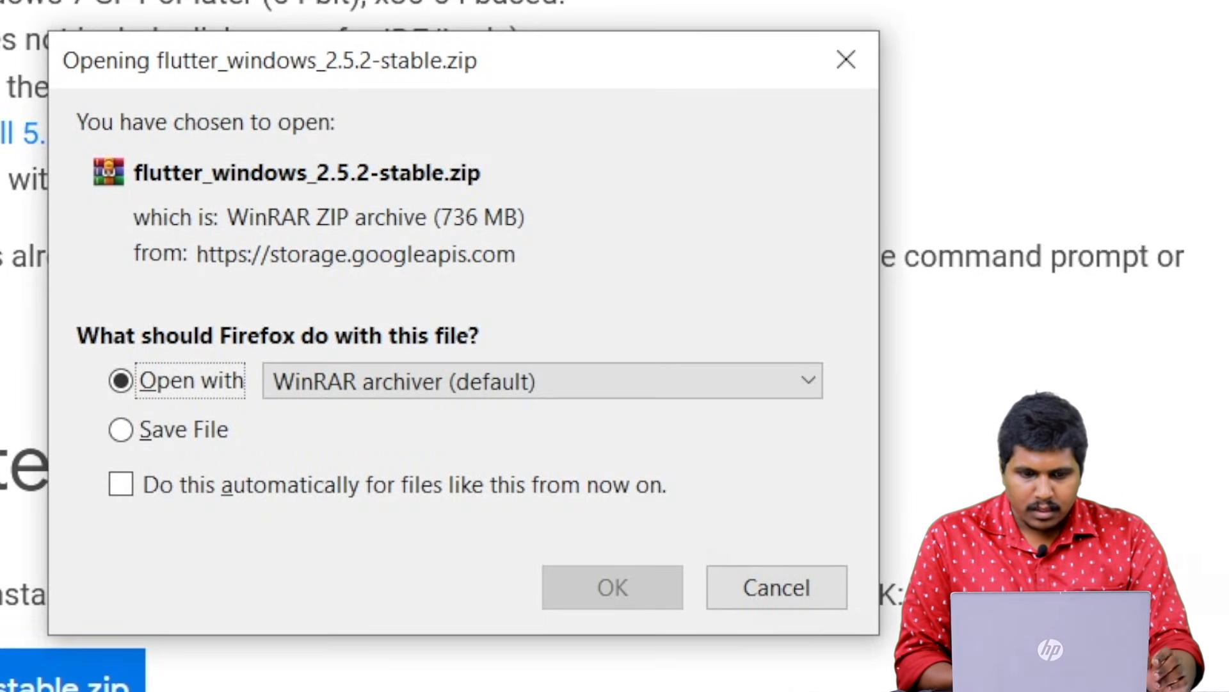
left_click(205, 432)
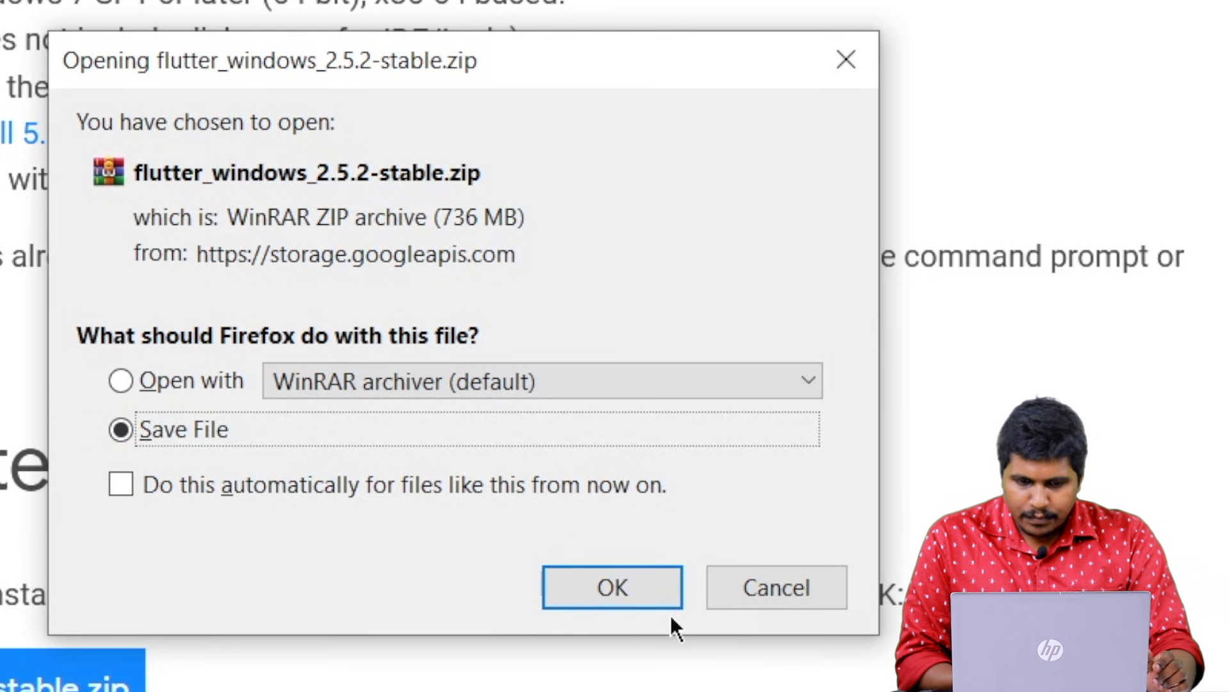
left_click(663, 600)
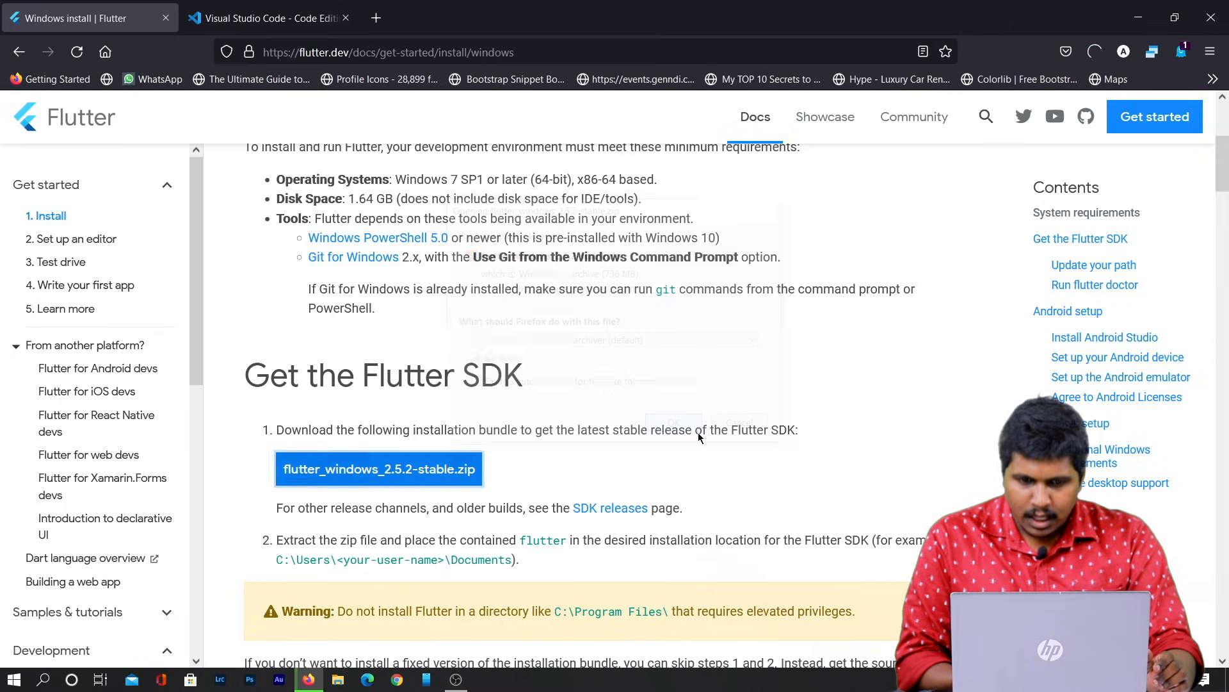
left_click(1101, 55)
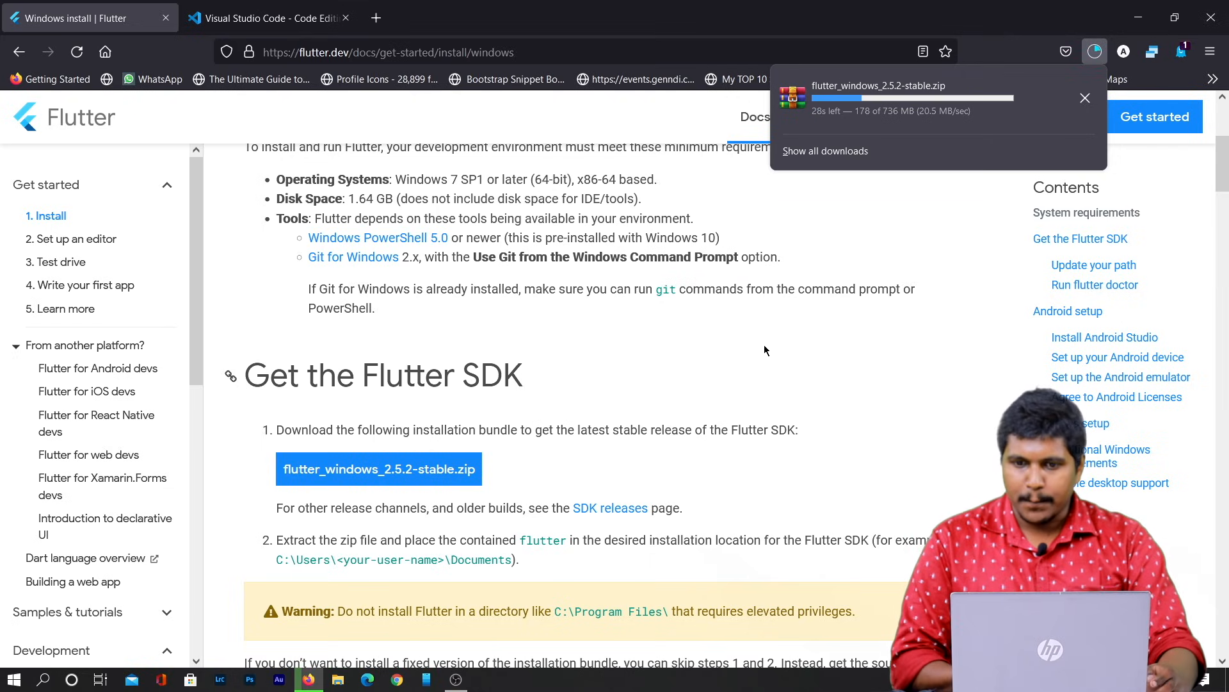
left_click(750, 448)
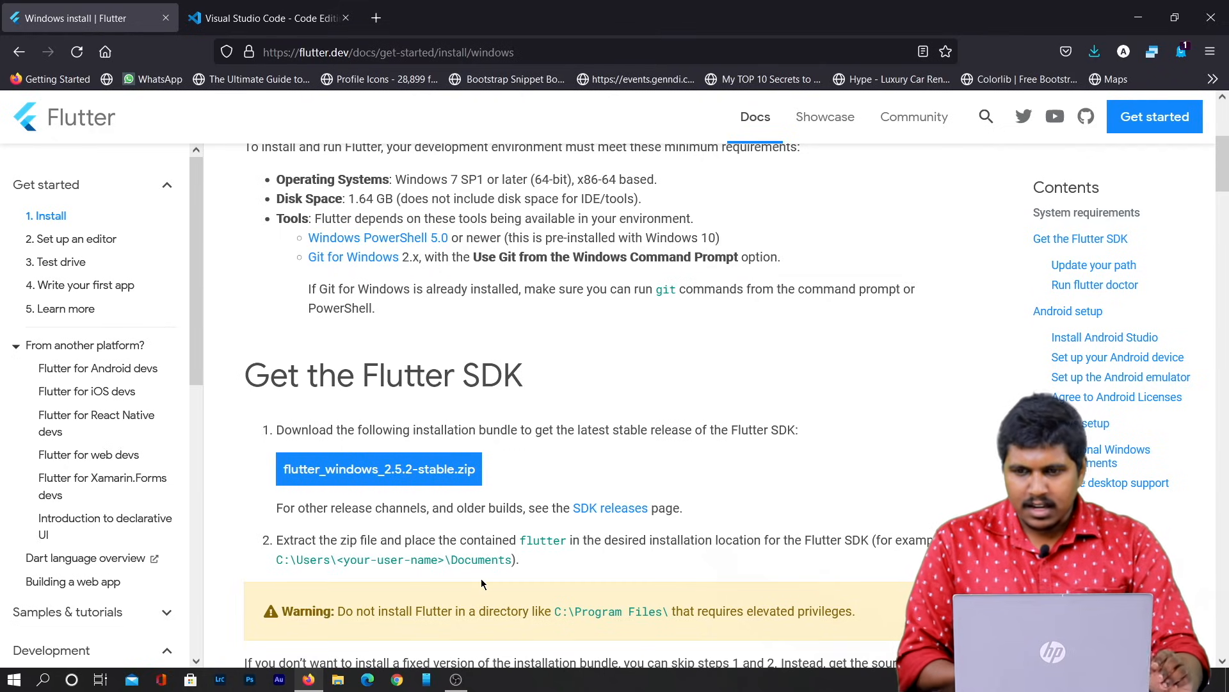
left_click(1094, 51)
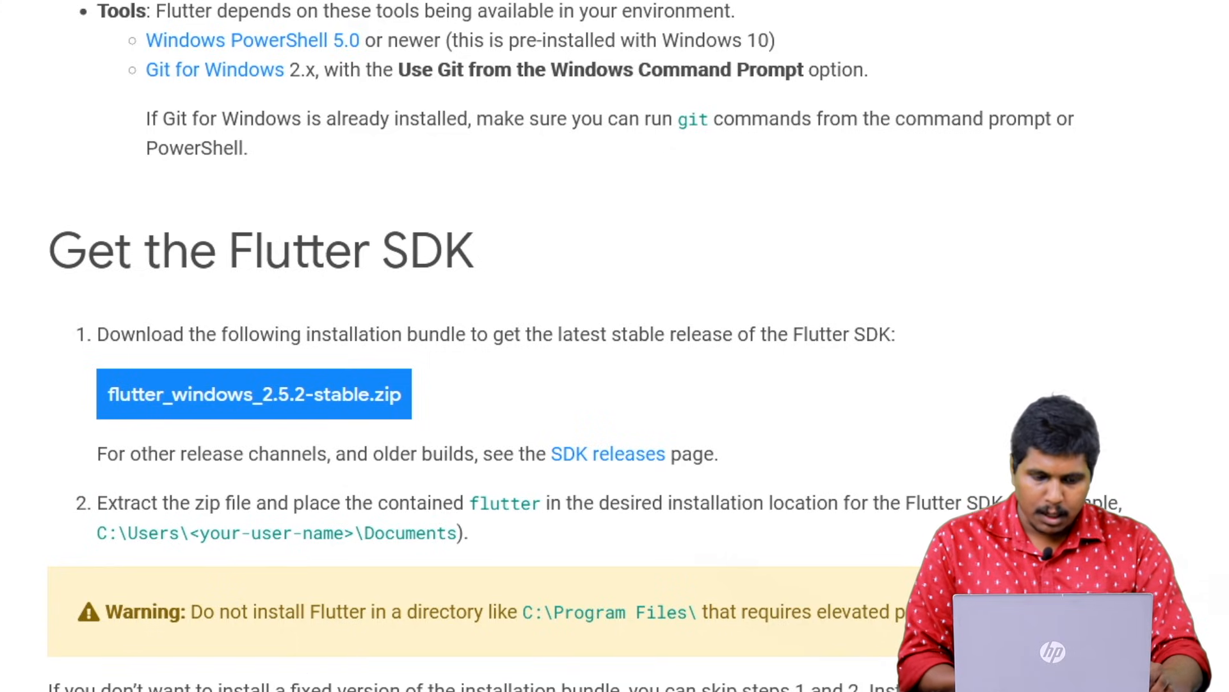
Move flutter_windows_2.5.2-stable.zip from the Downloads folder to Documents and extract it there
key("super+e")
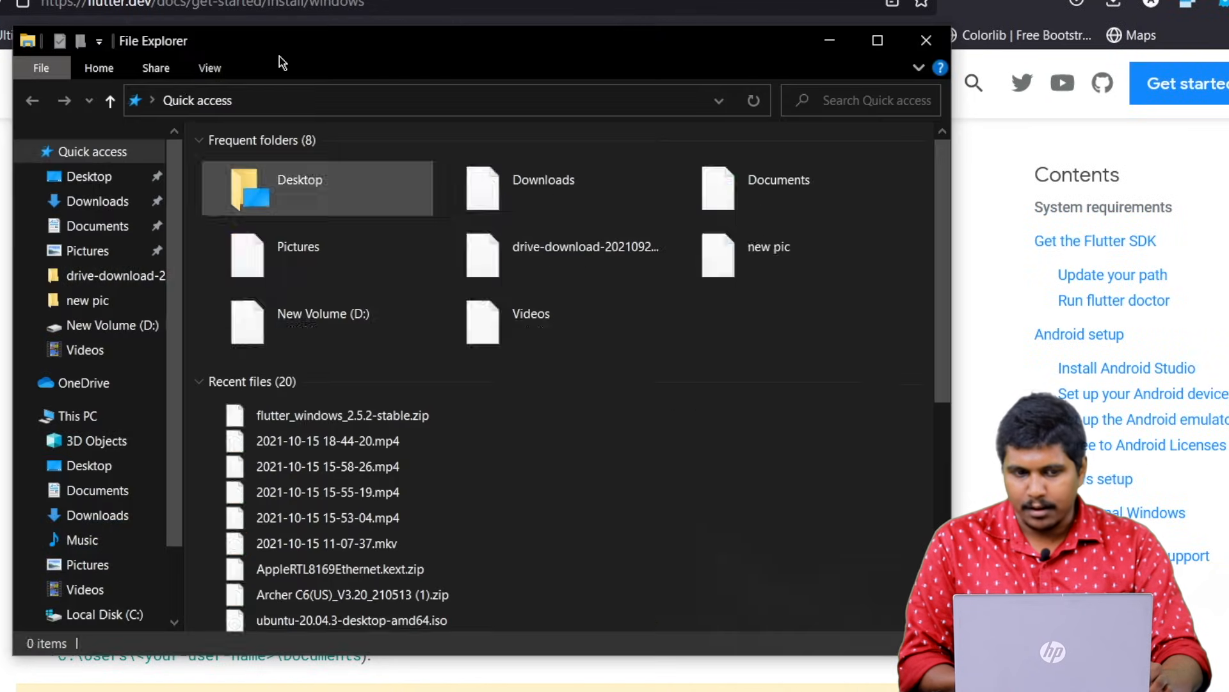
left_click(64, 205)
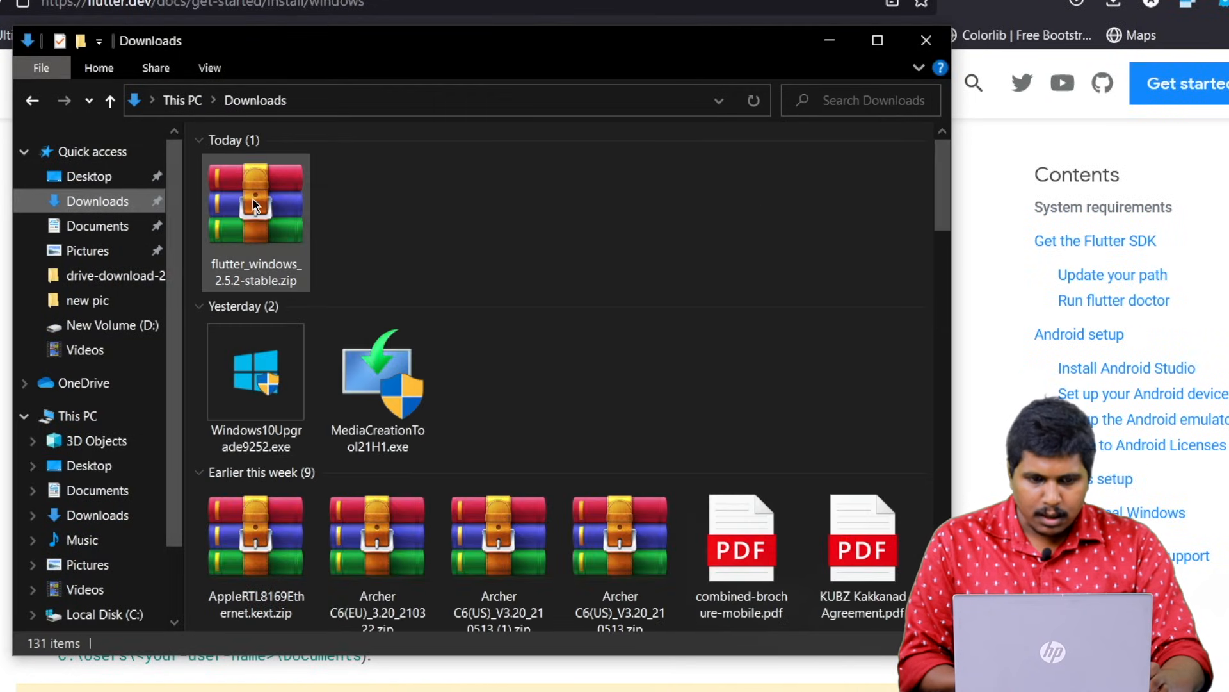
left_click(255, 201)
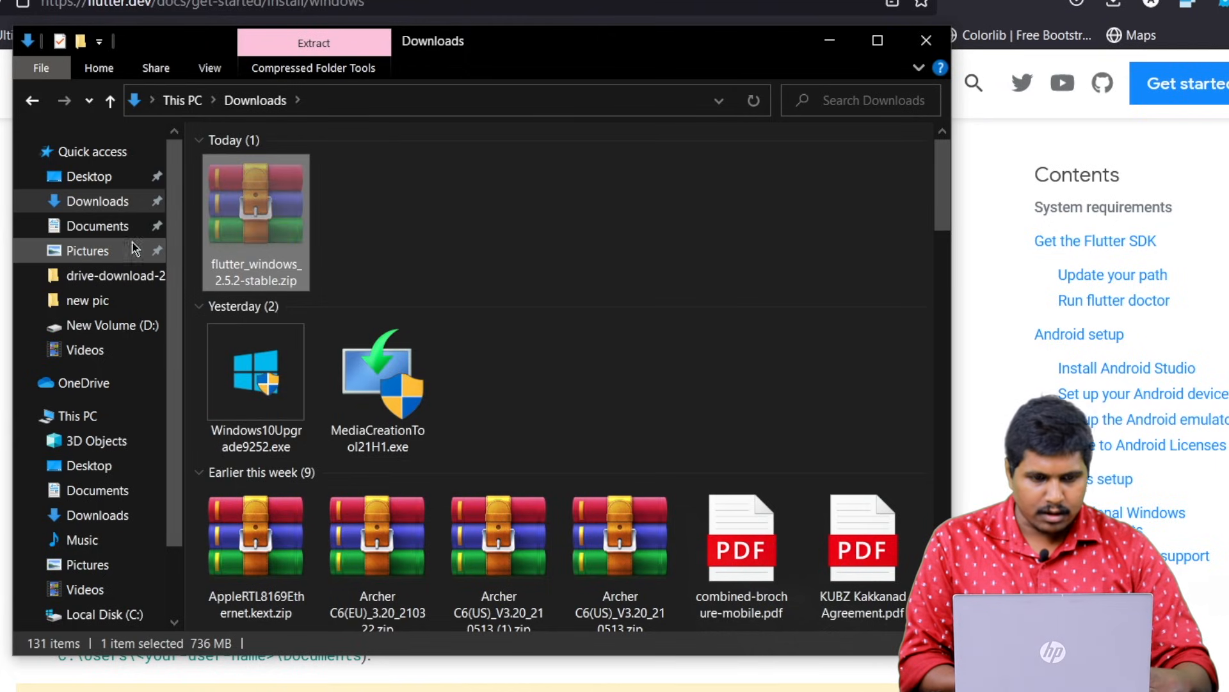
left_click(68, 235)
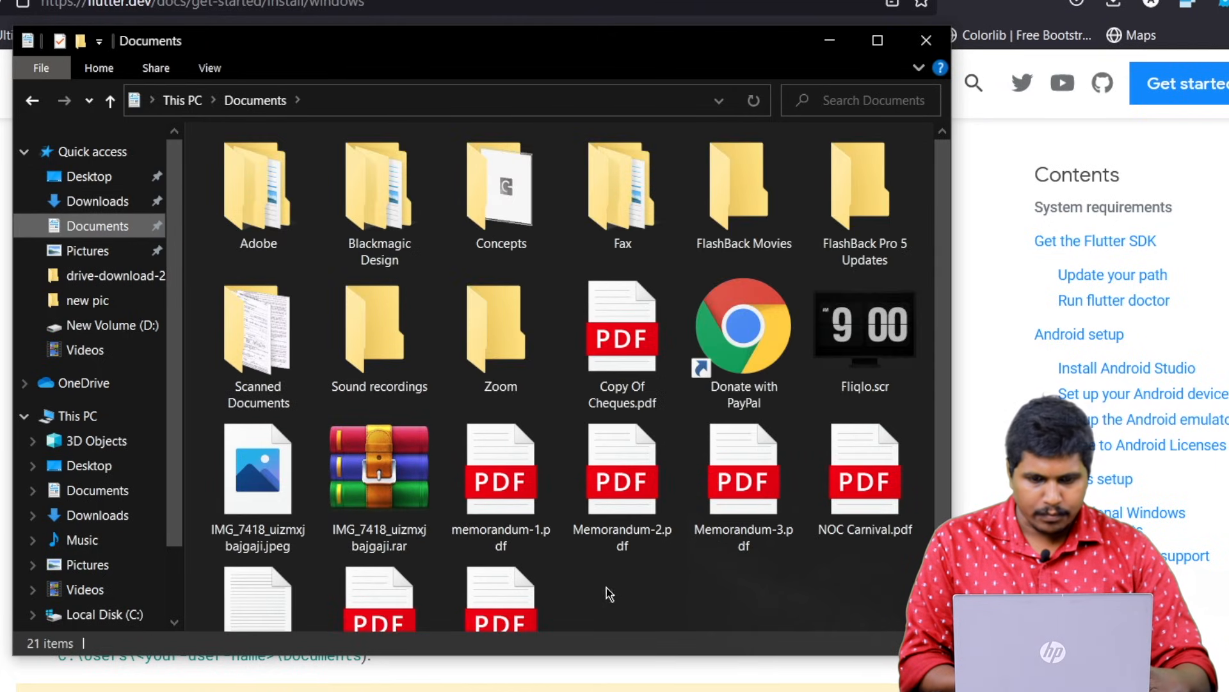
key("ctrl+v")
right_click(626, 559)
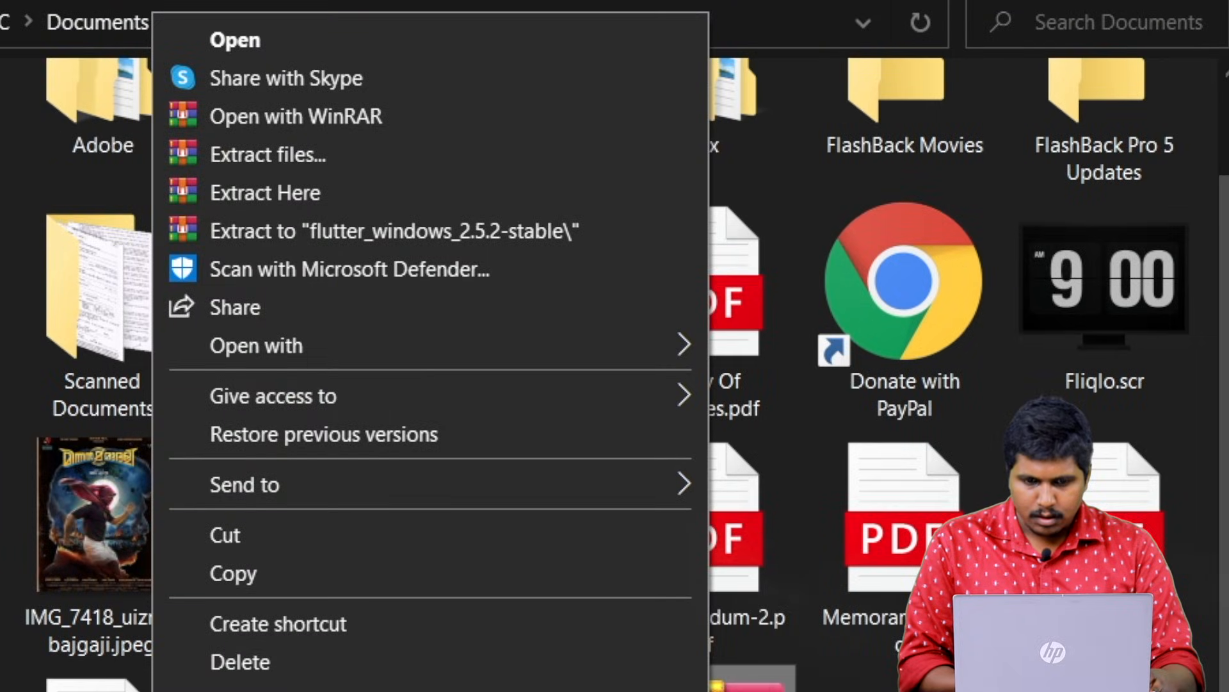
left_click(323, 191)
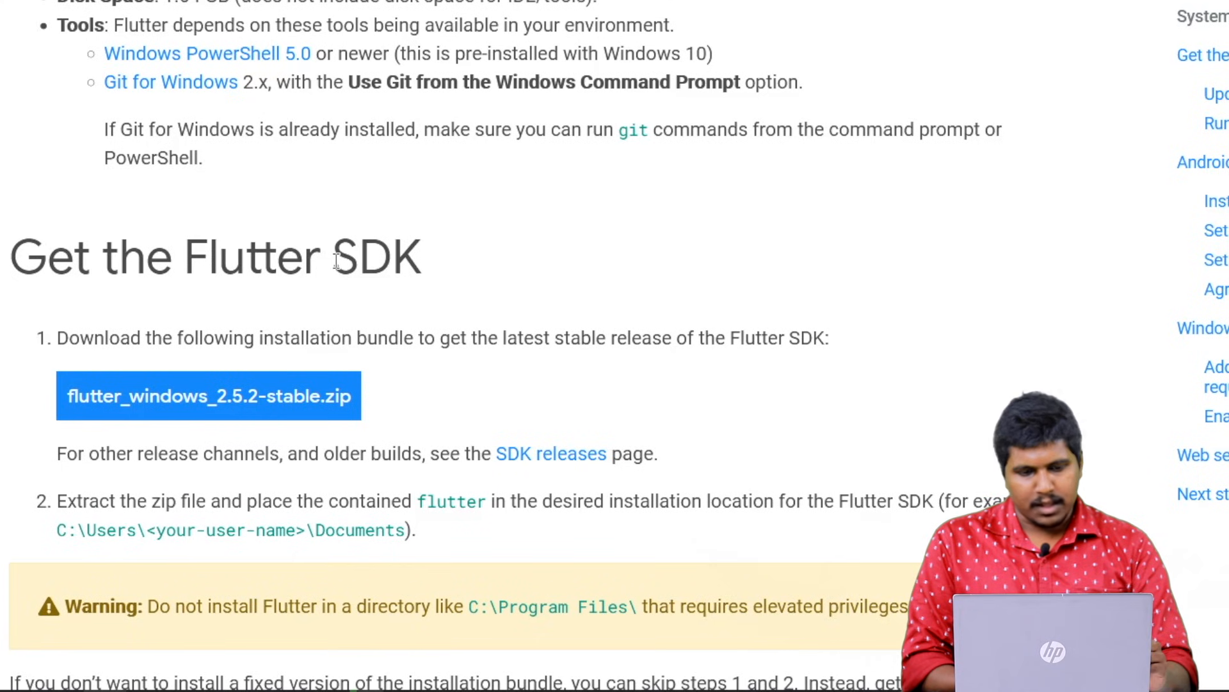
Read the guide's instructions on updating the PATH environment variable, up to the flutter doctor section
scroll(337, 262, "down", 8)
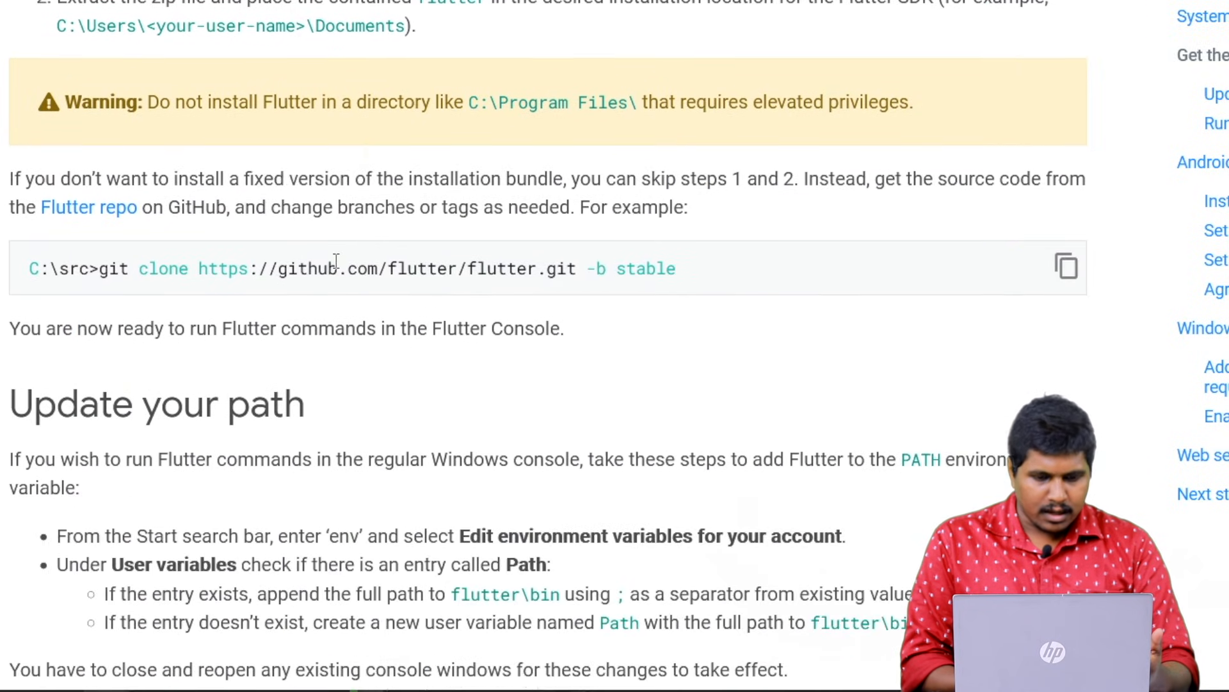
scroll(336, 261, "down", 1)
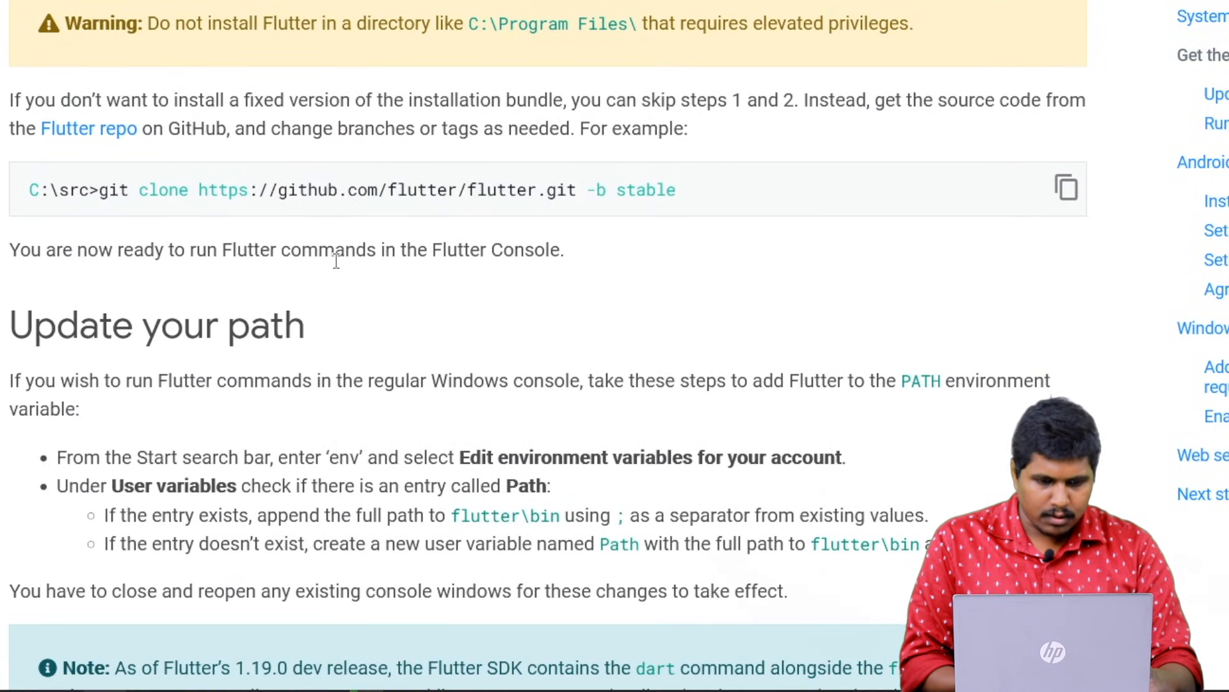
scroll(336, 261, "down", 2)
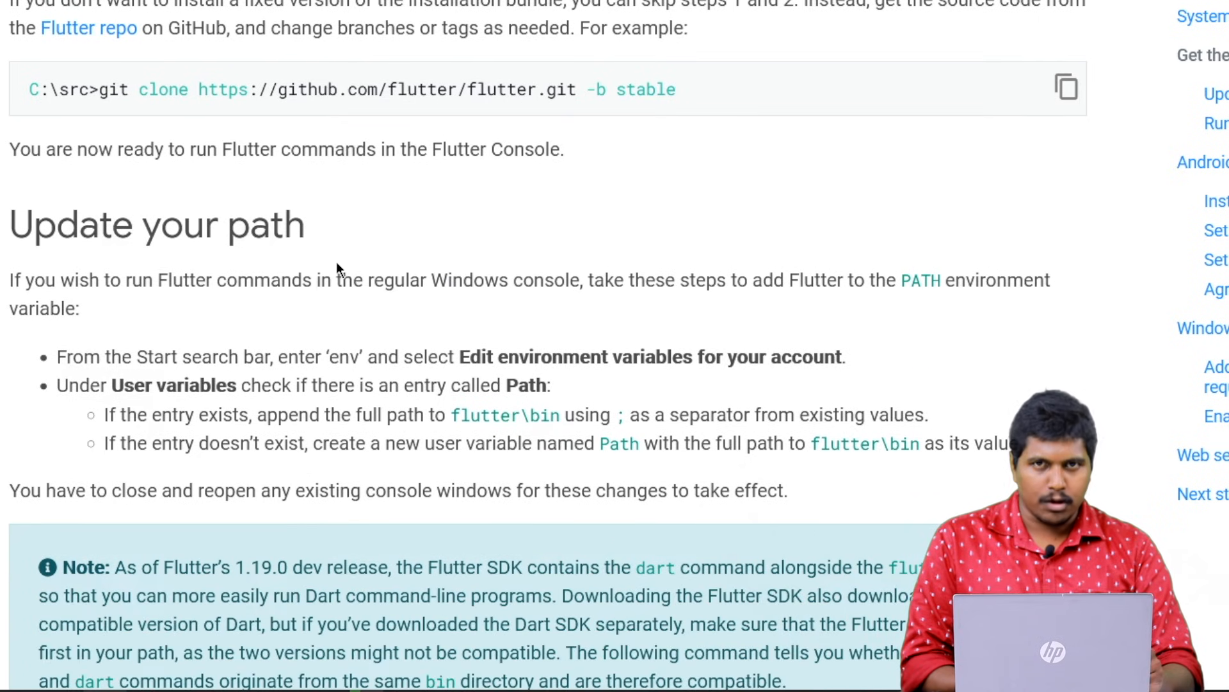
scroll(336, 261, "down", 4)
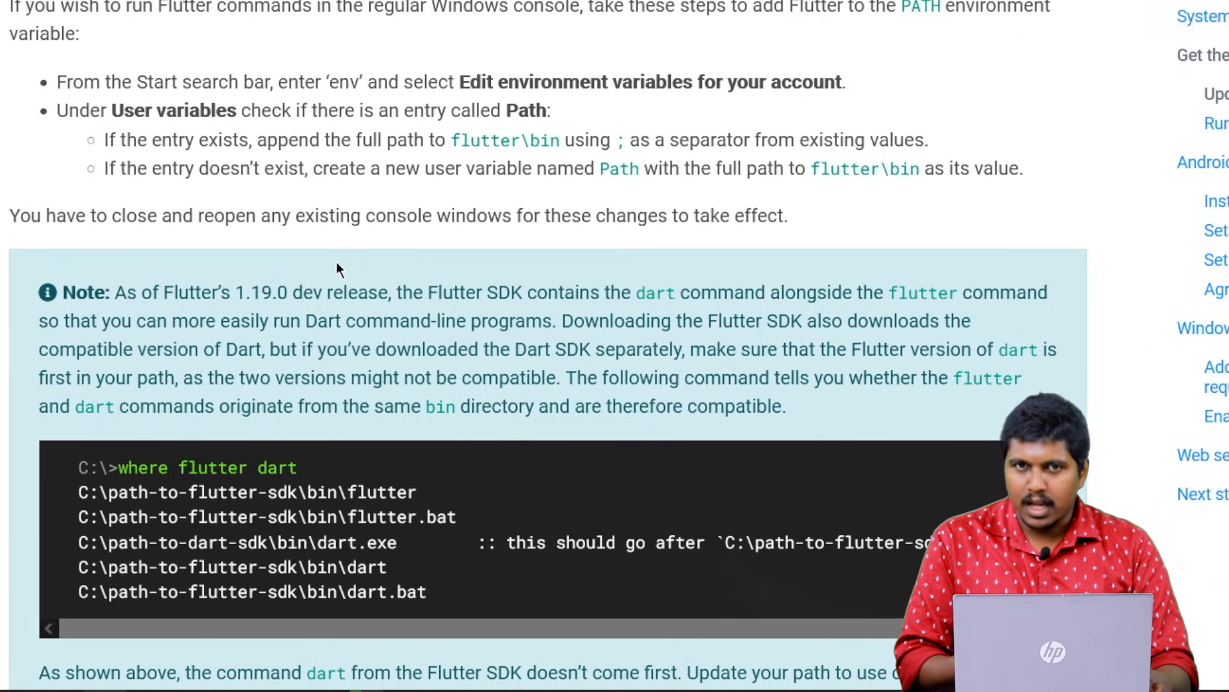
scroll(337, 262, "down", 3)
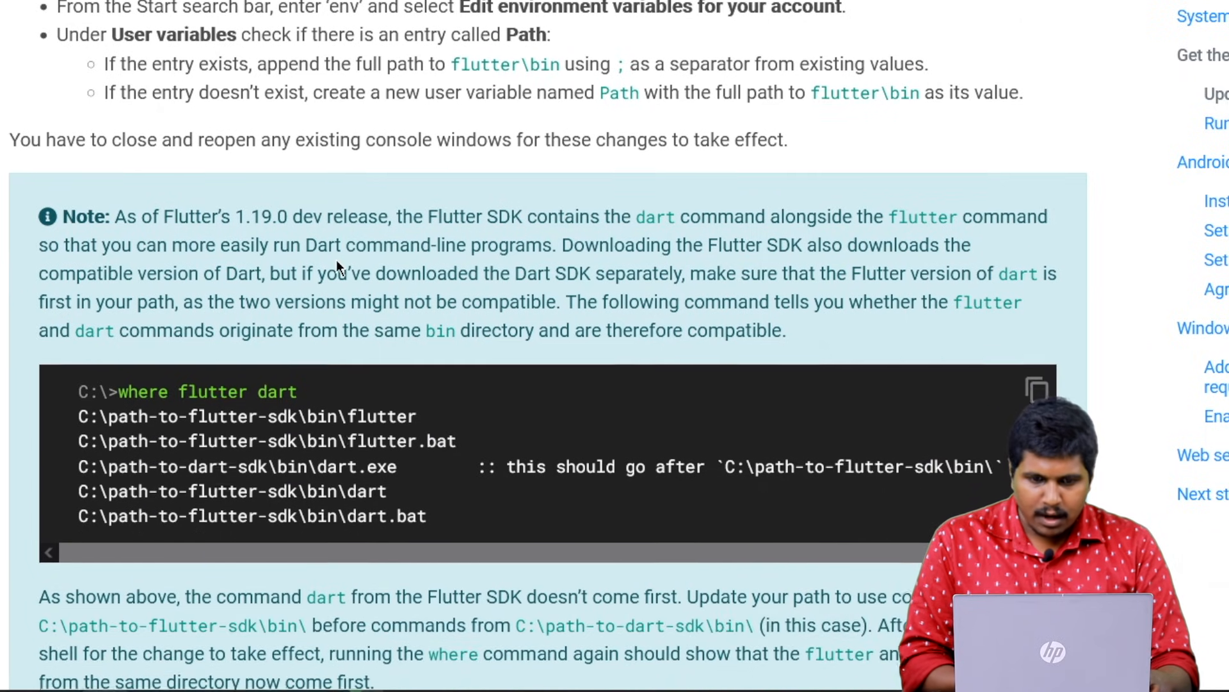
scroll(338, 266, "down", 10)
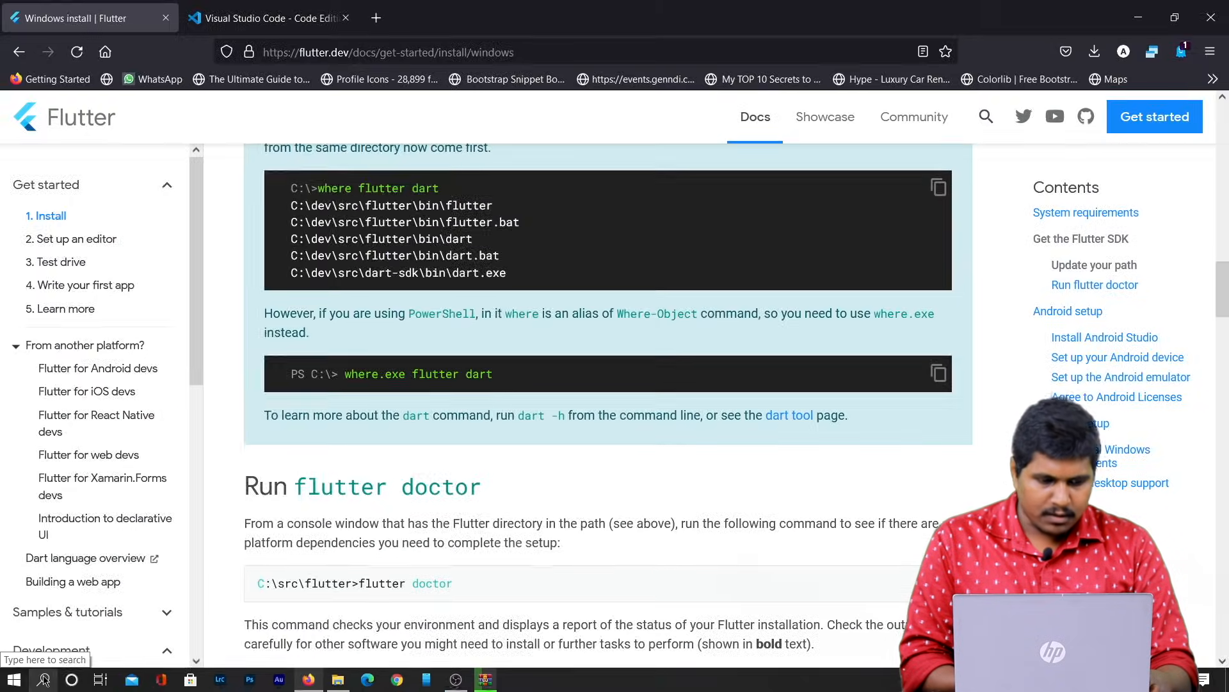
Search Windows for "env", open the Environment Variables settings, and open the user variable Path for editing
left_click(58, 678)
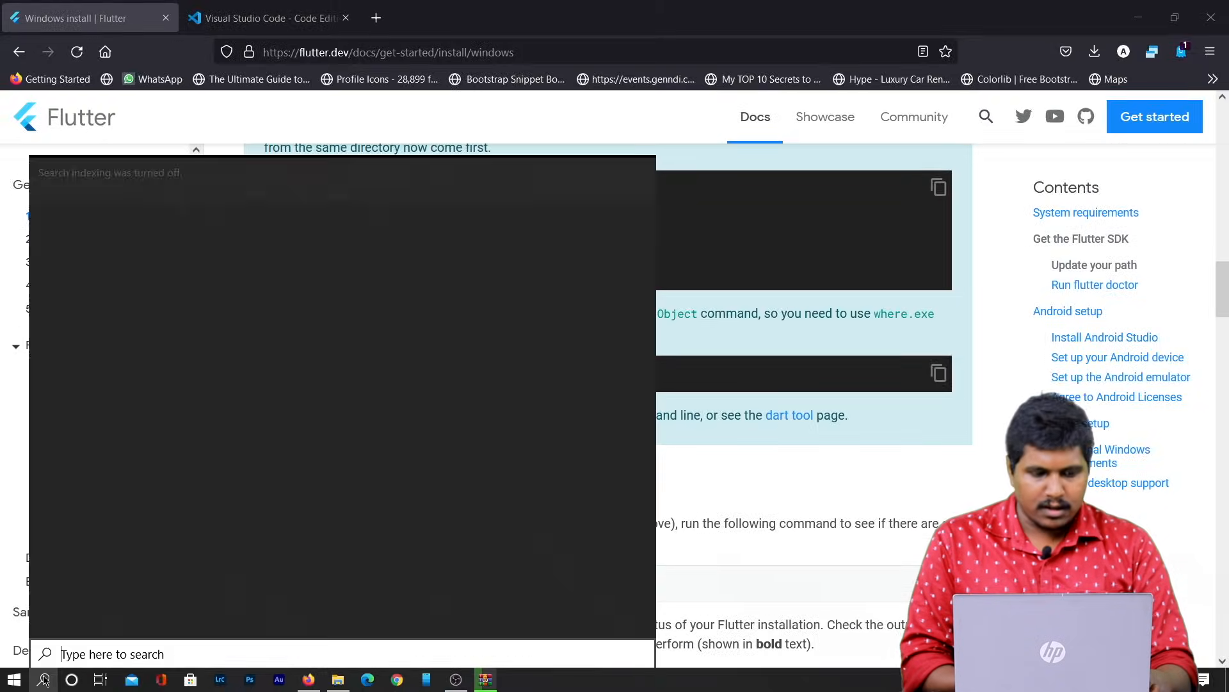
type("end")
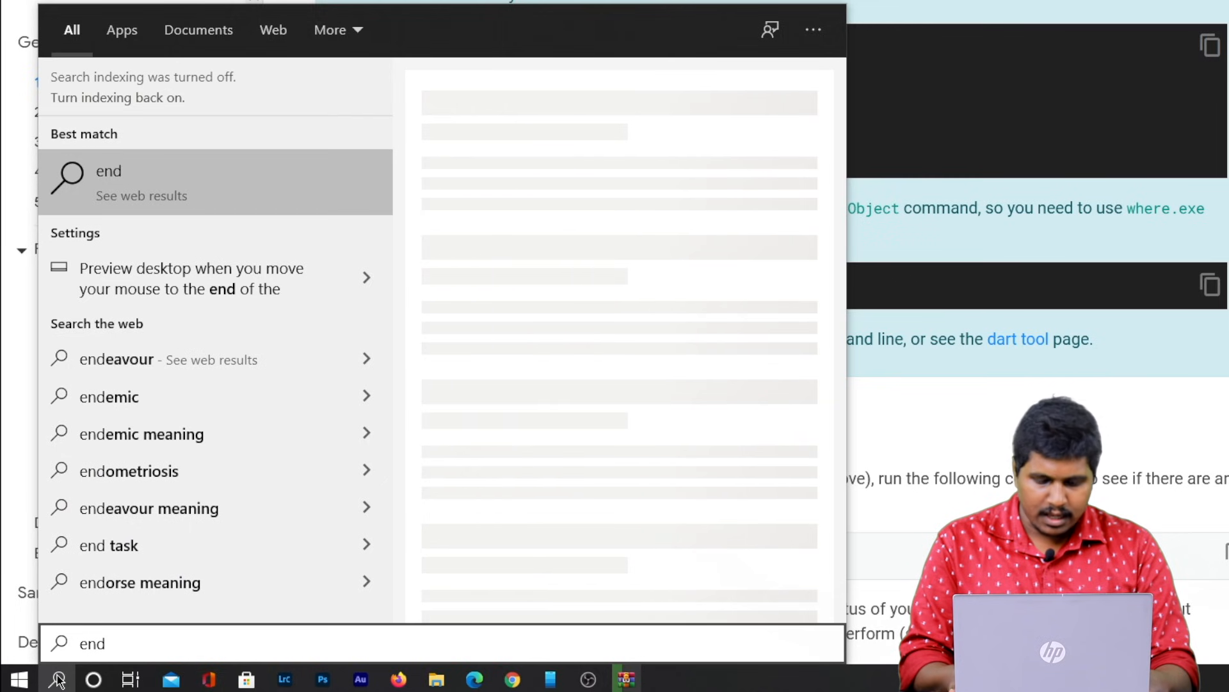
key("BackSpace")
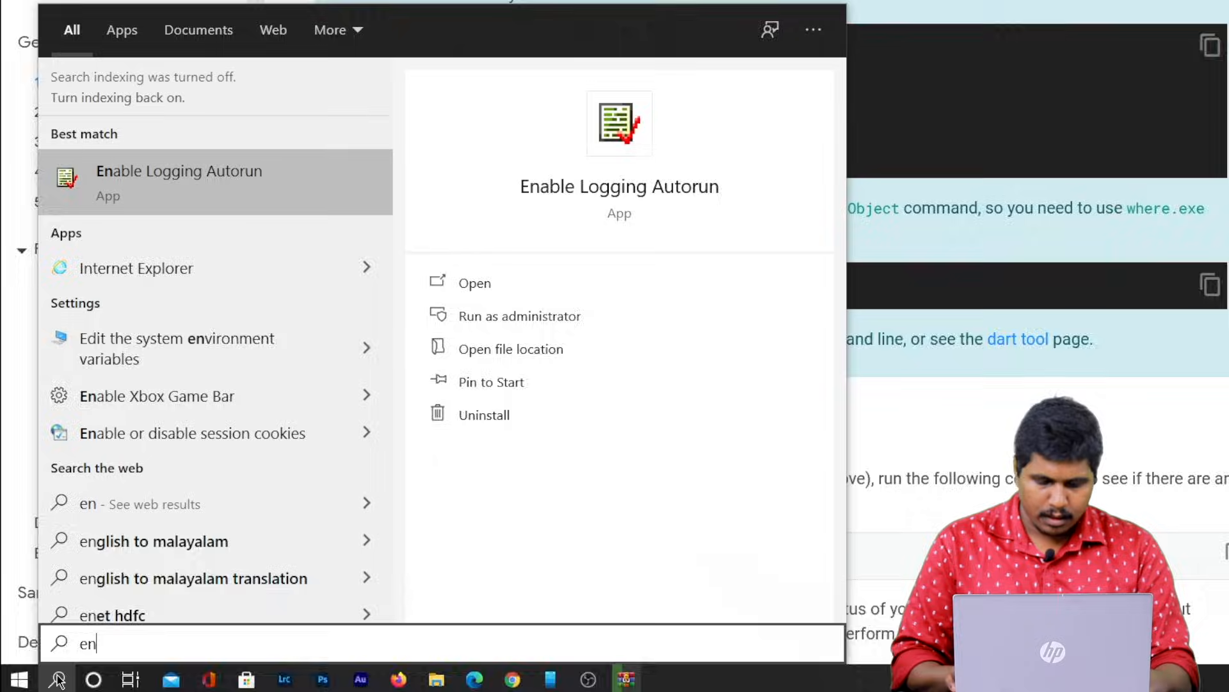
type("v")
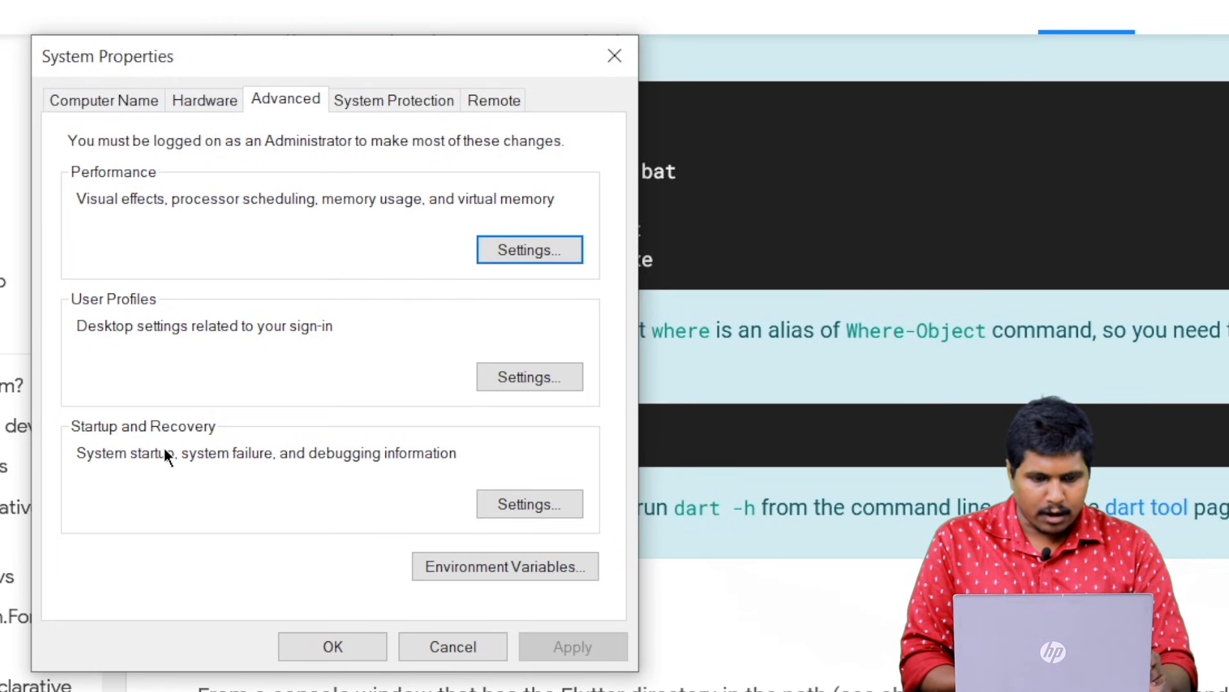
left_click(452, 570)
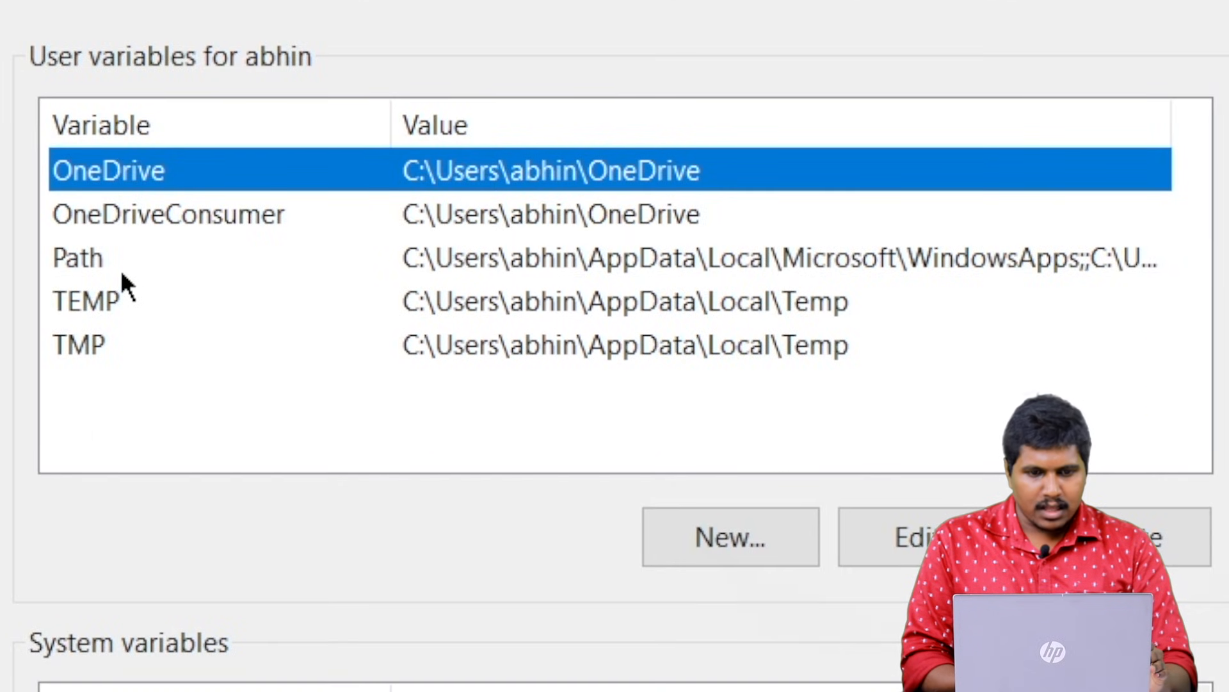
left_click(120, 271)
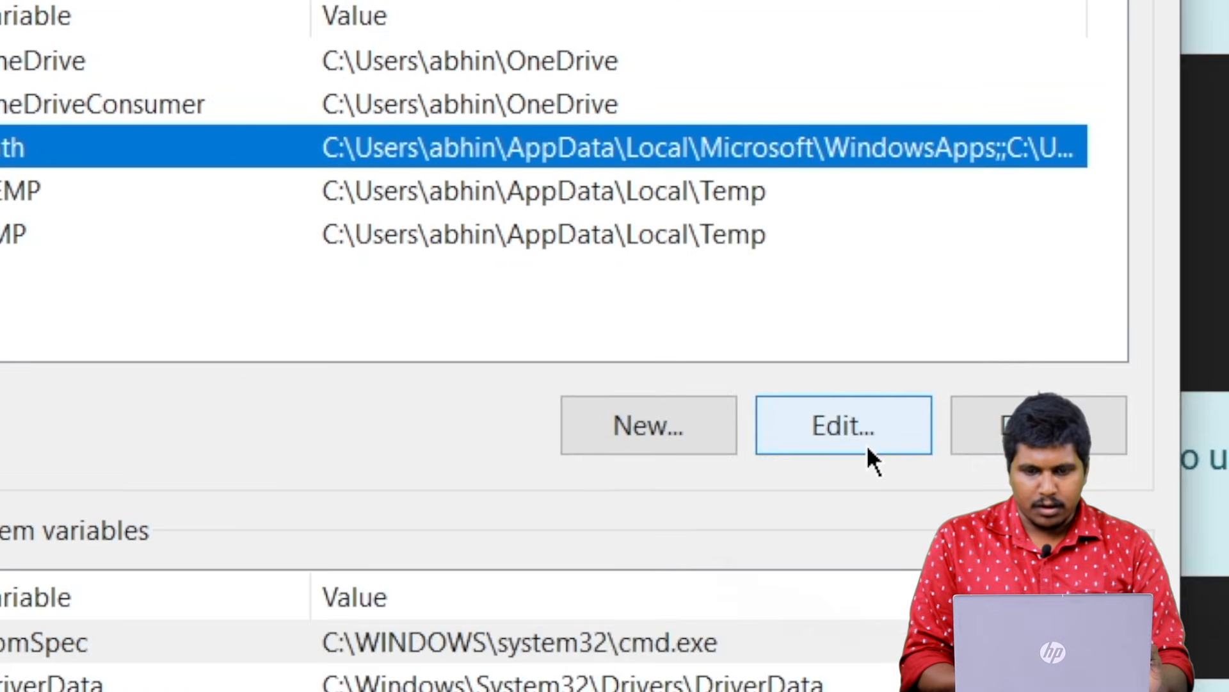
left_click(955, 558)
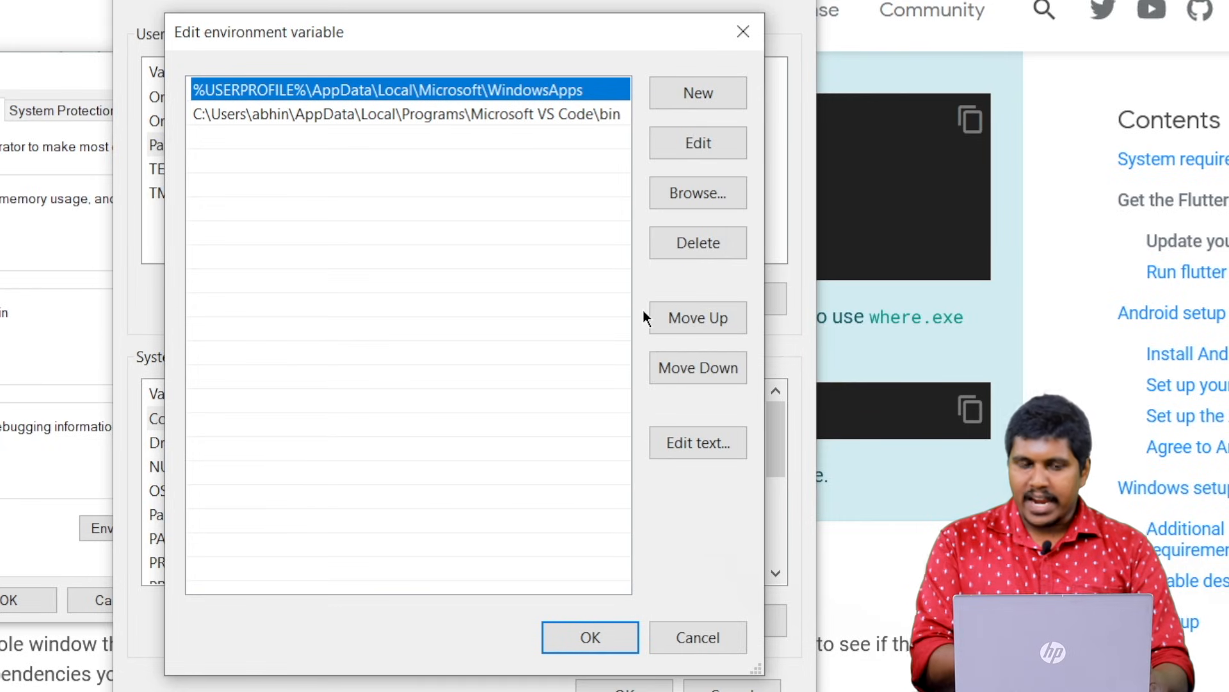
left_click(325, 284)
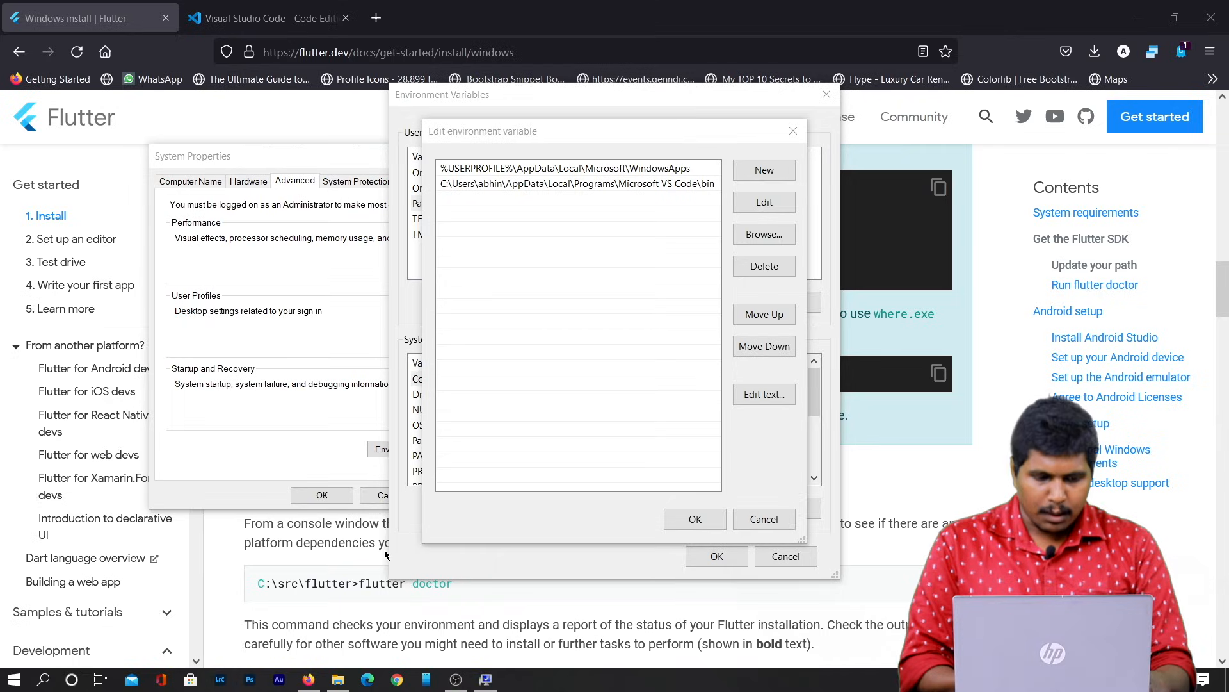
Open the bin folder inside the extracted flutter folder in Documents and copy its full path
left_click(333, 683)
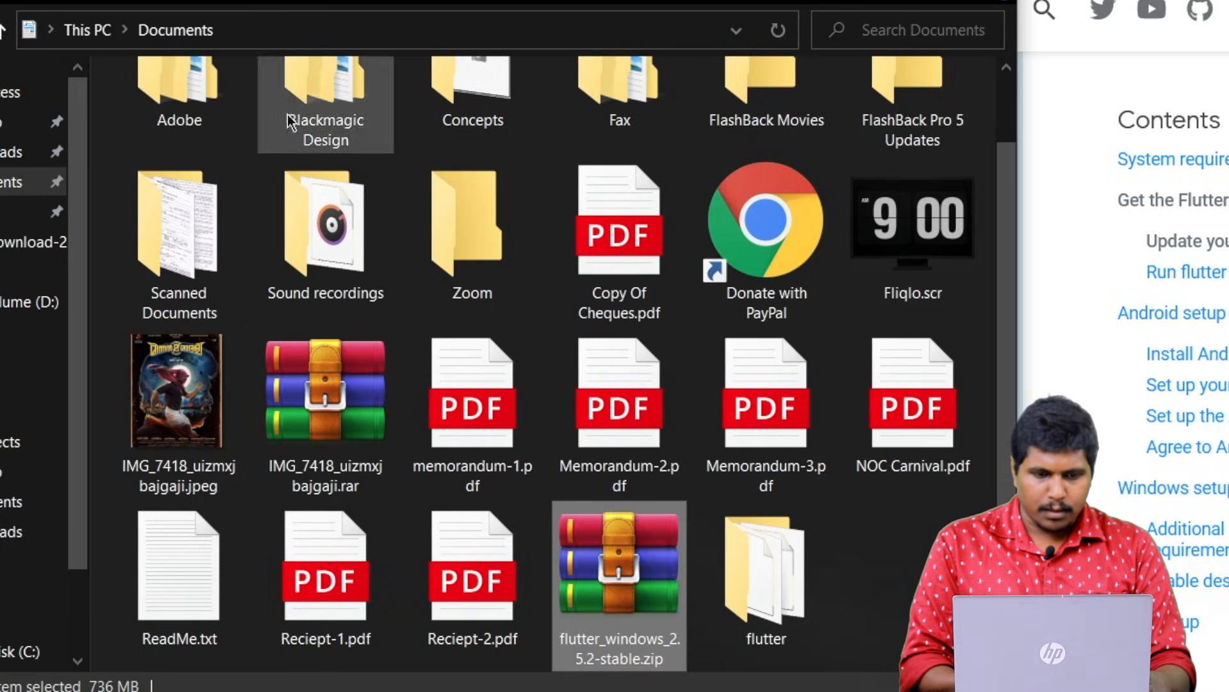
double_click(738, 621)
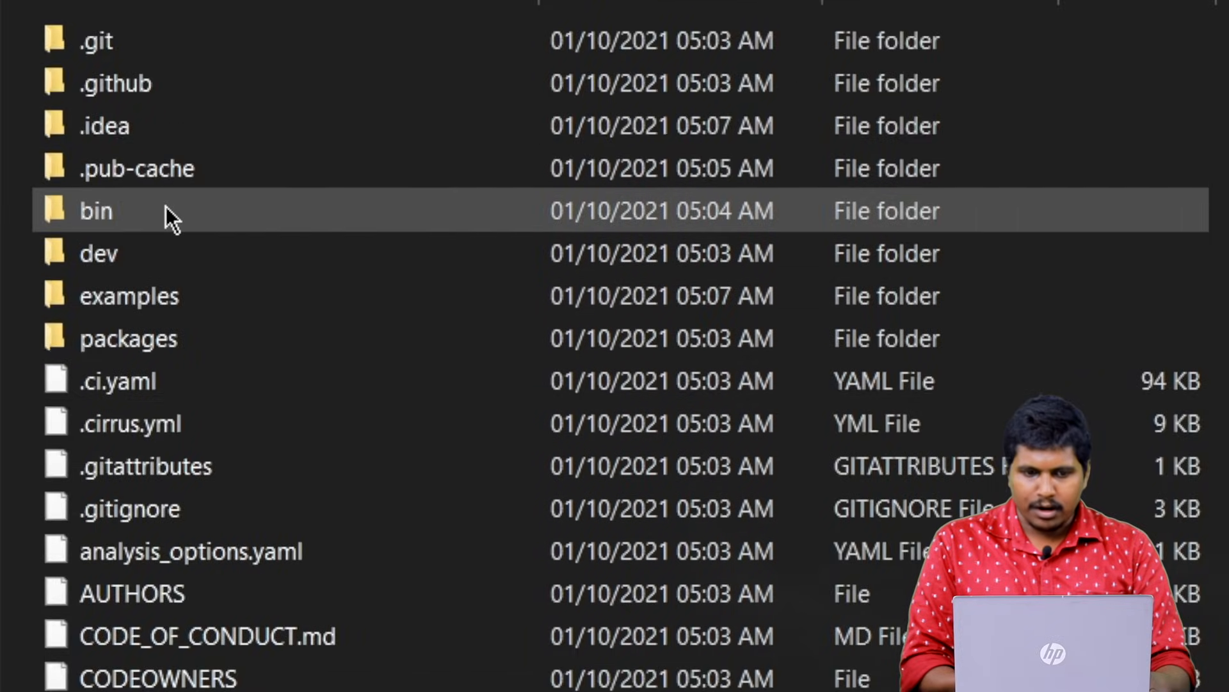
double_click(166, 211)
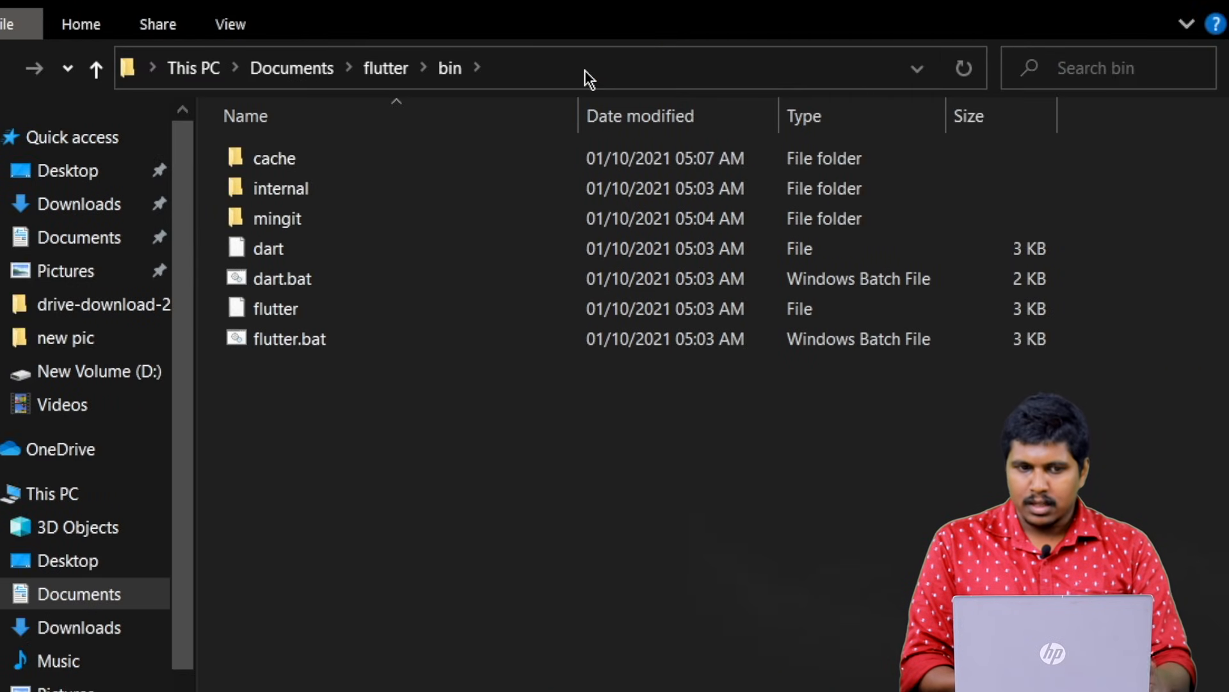
left_click(584, 69)
key("ctrl+c")
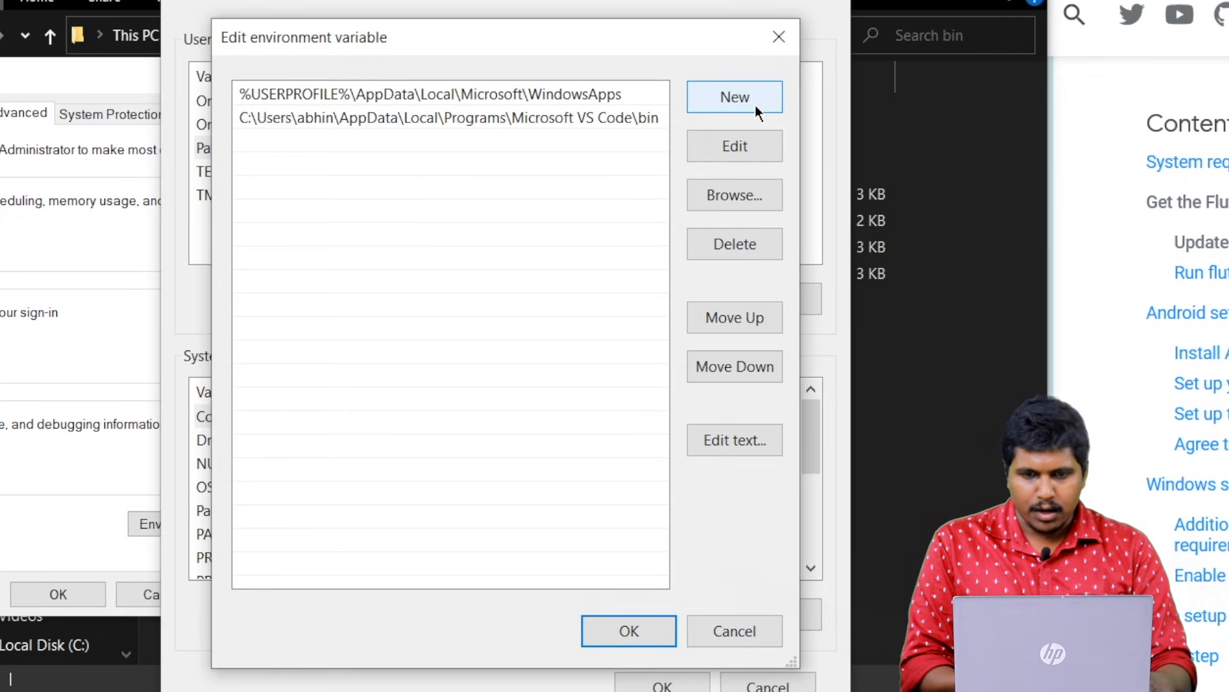
Add the copied Documents\flutter\bin path as a new entry in the user Path variable and confirm all the system settings dialogs
left_click(755, 105)
key("ctrl+v")
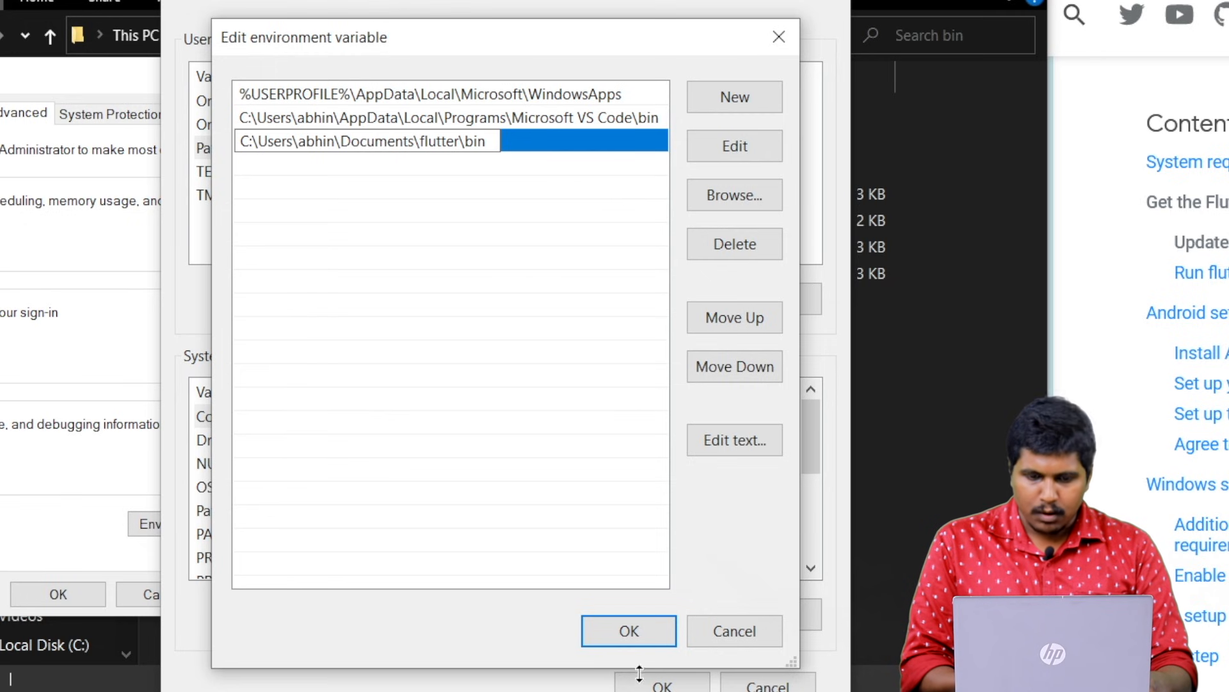
left_click(655, 623)
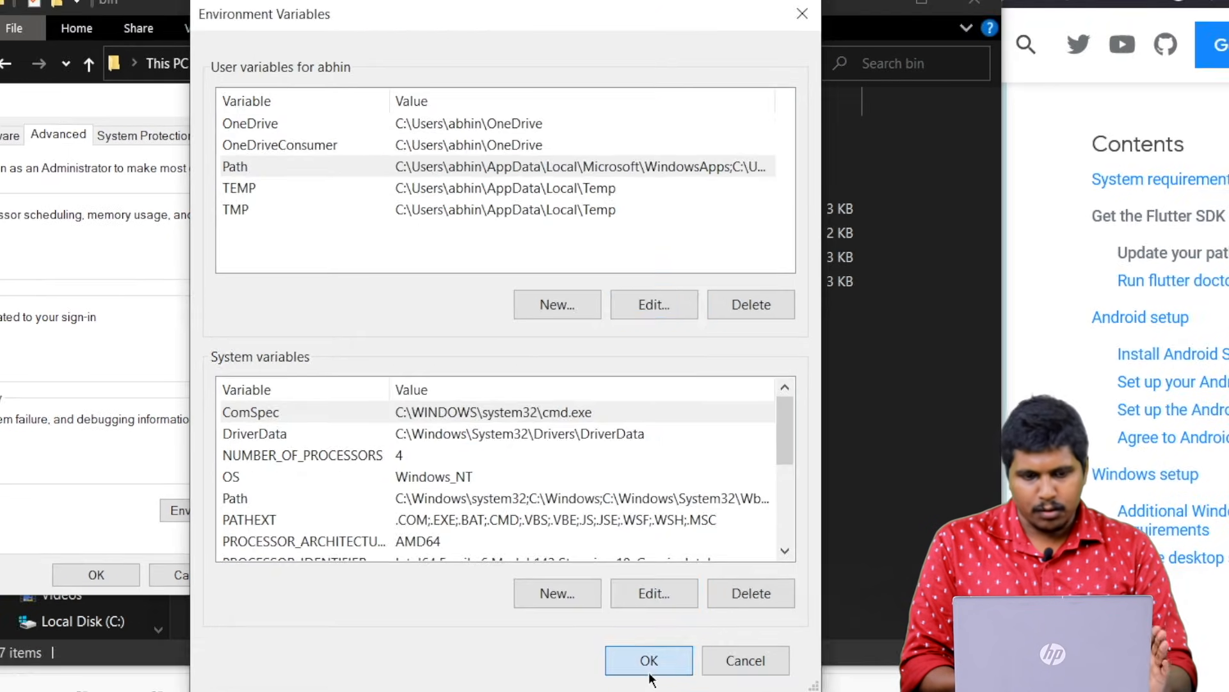
left_click(662, 684)
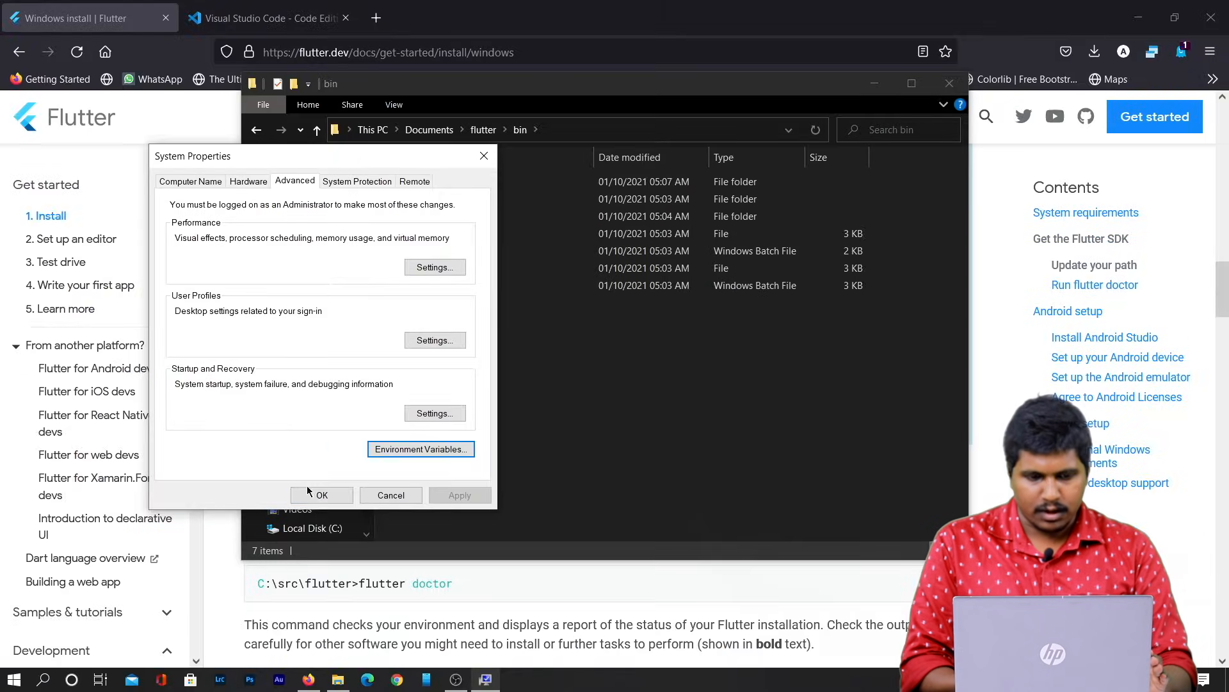
left_click(307, 490)
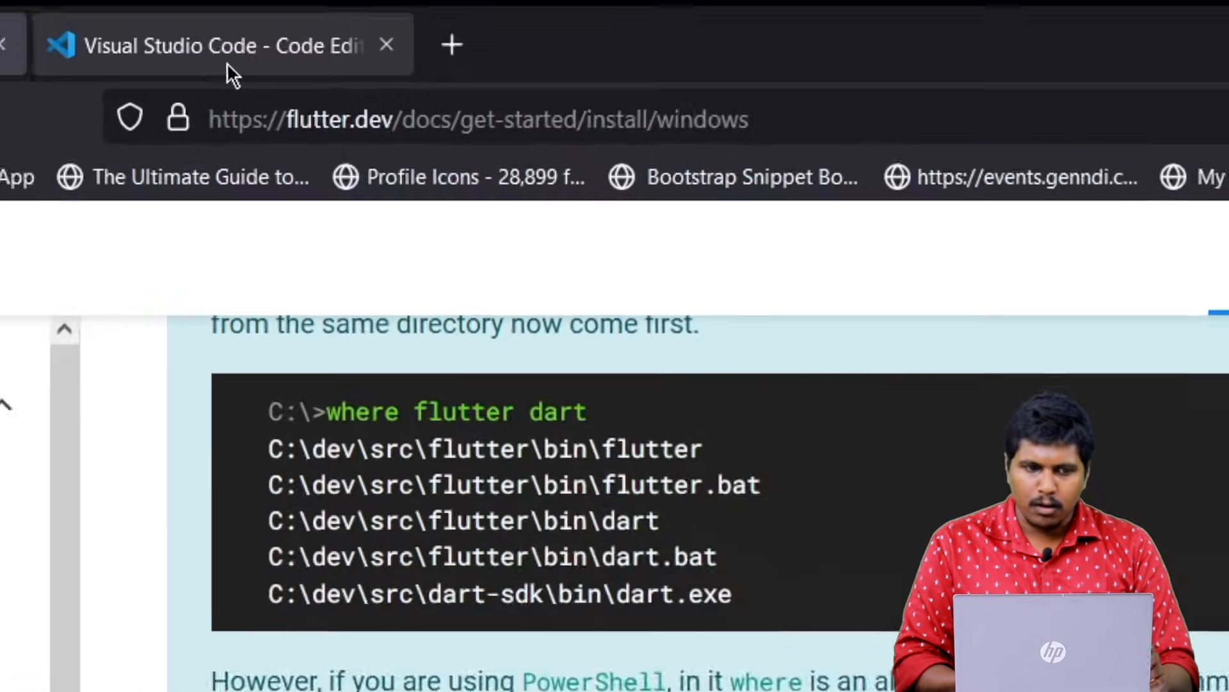
Save the Visual Studio Code installer VSCodeUserSetup-x64-1.61.1.exe from its download page and launch it
left_click(272, 25)
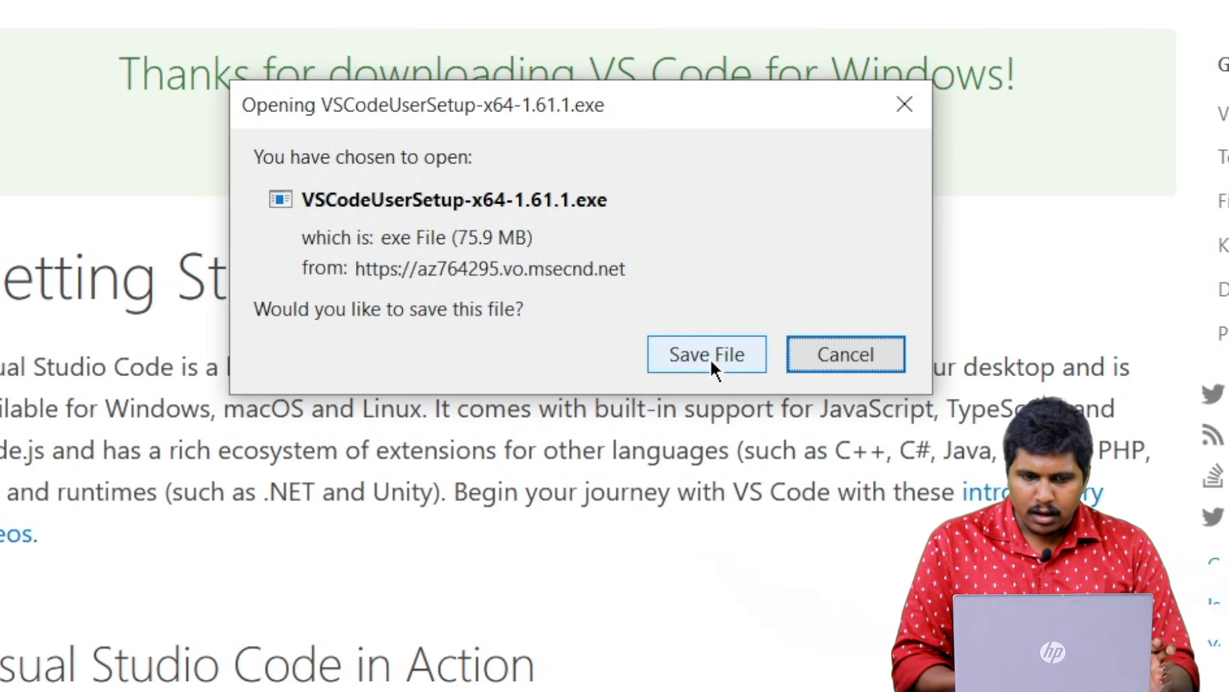
left_click(709, 356)
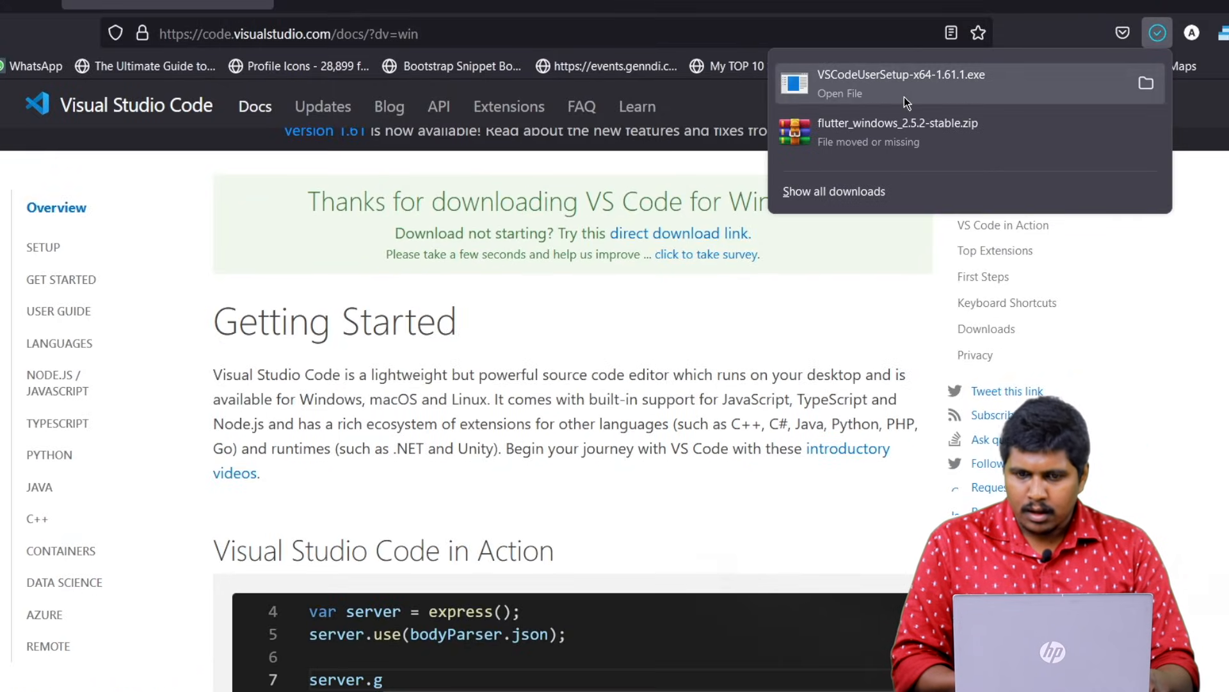
left_click(904, 97)
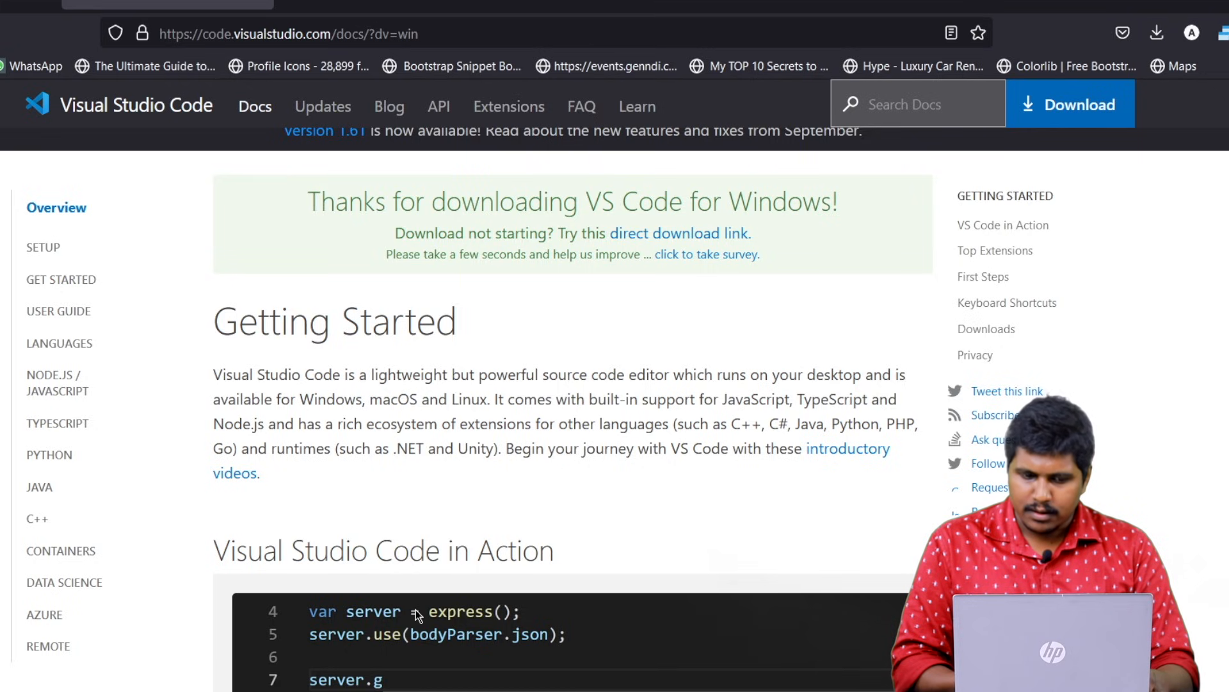
left_click(1213, 3)
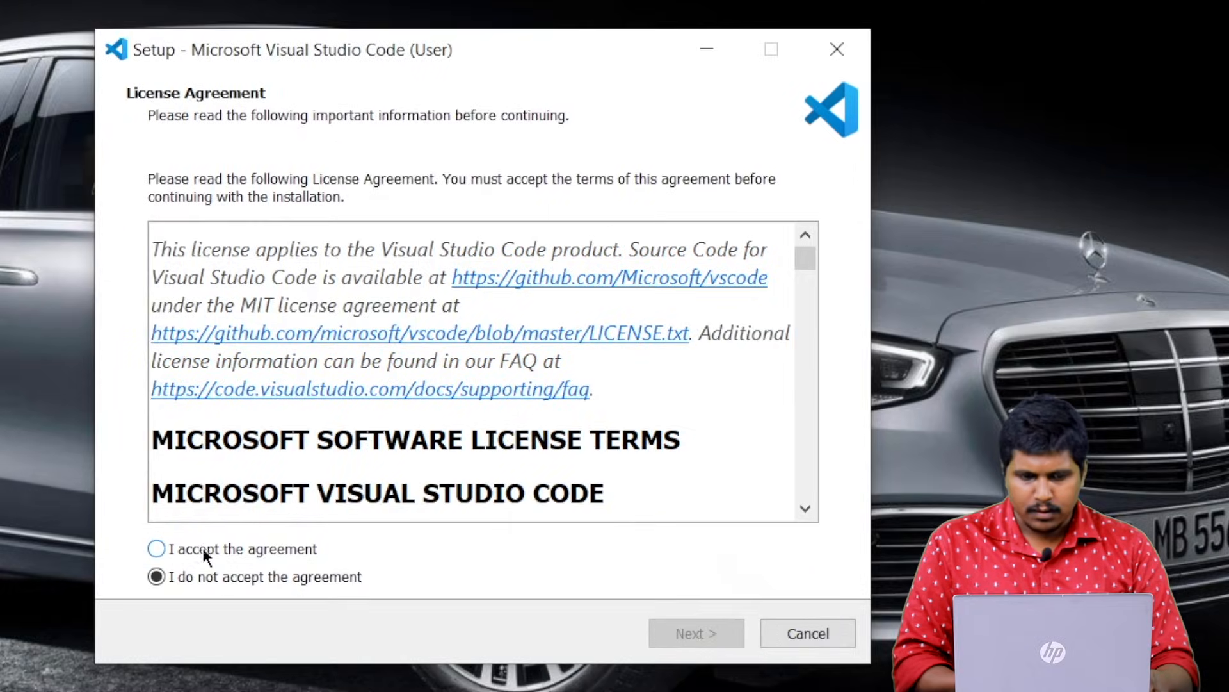
Accept the license agreement, install Visual Studio Code with a desktop icon and Add to PATH, and finish setup without launching it
left_click(388, 507)
left_click(679, 631)
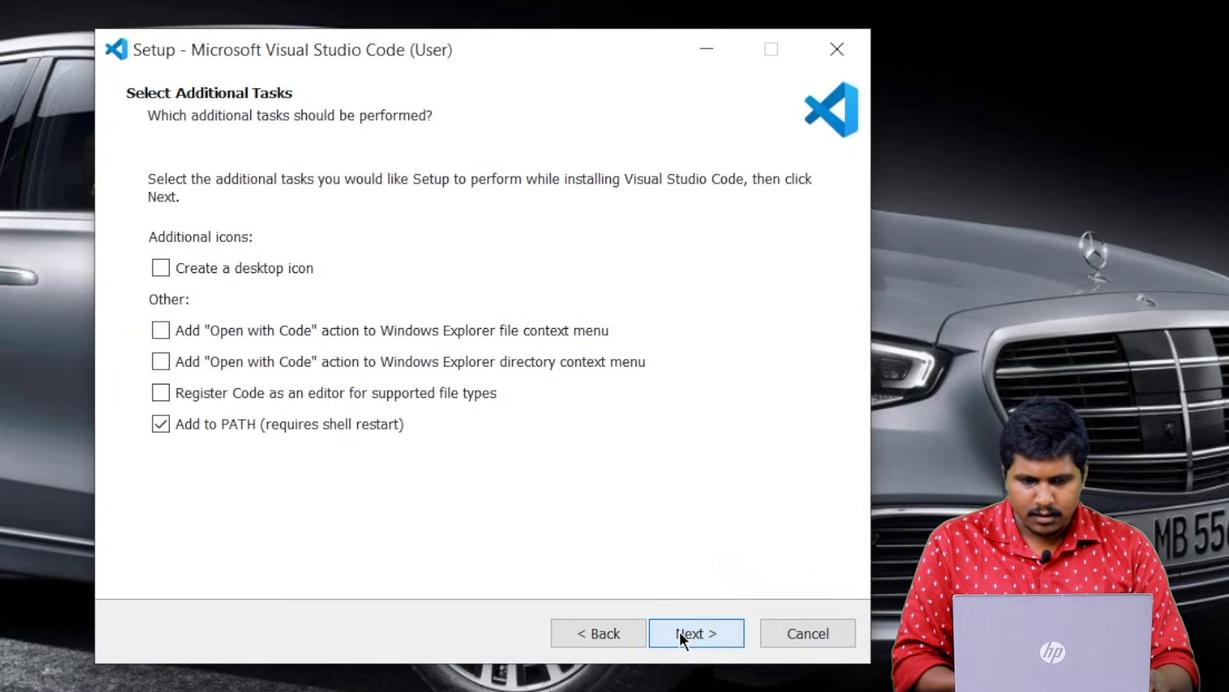
left_click(679, 631)
left_click(620, 645)
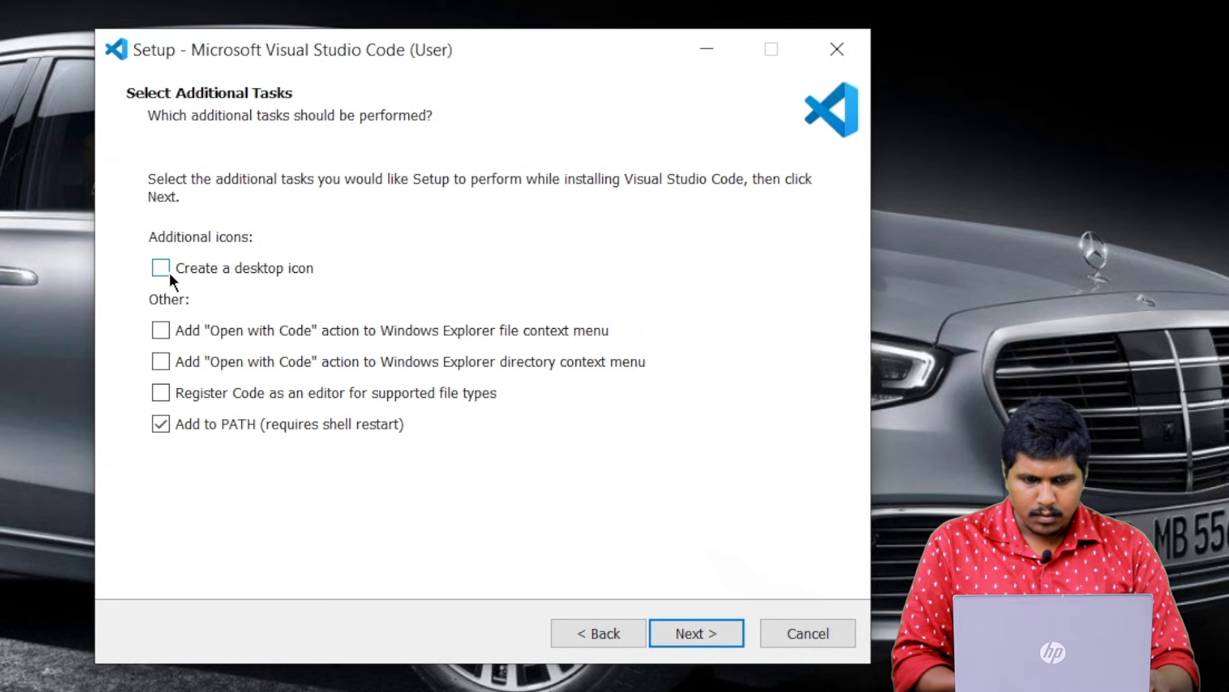
left_click(720, 624)
left_click(720, 624)
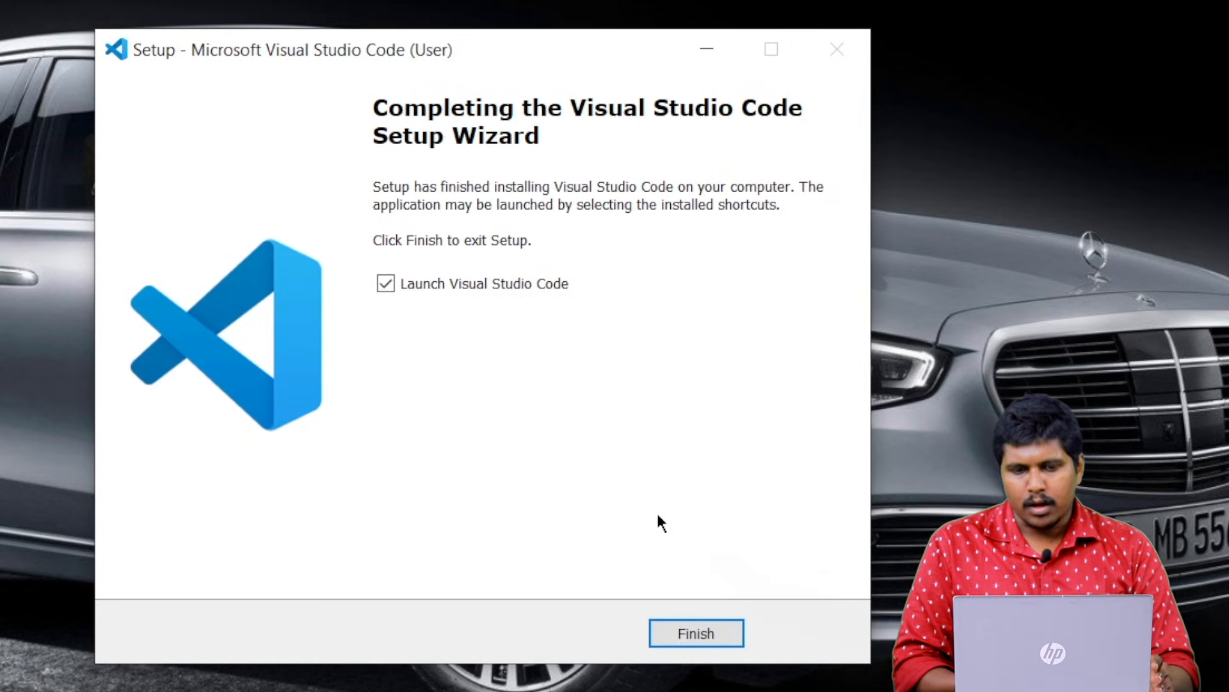
left_click(429, 284)
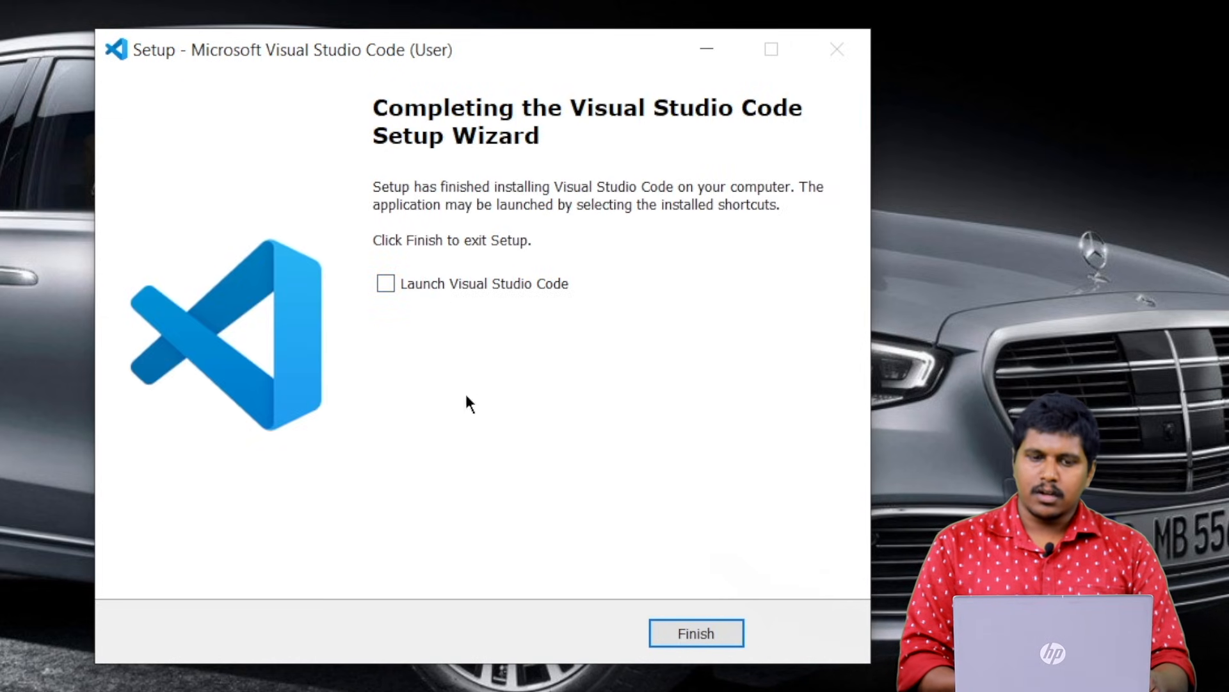
left_click(682, 631)
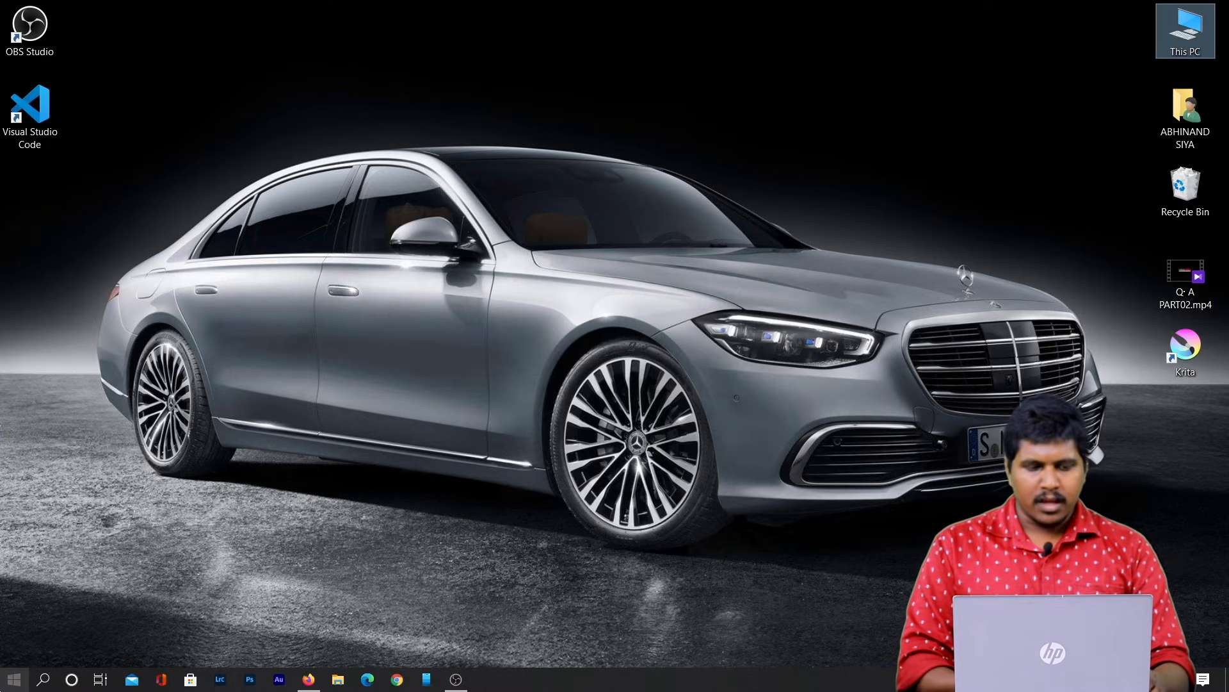
Open Command Prompt and run "flutter doctor" to check the Flutter installation
left_click(14, 676)
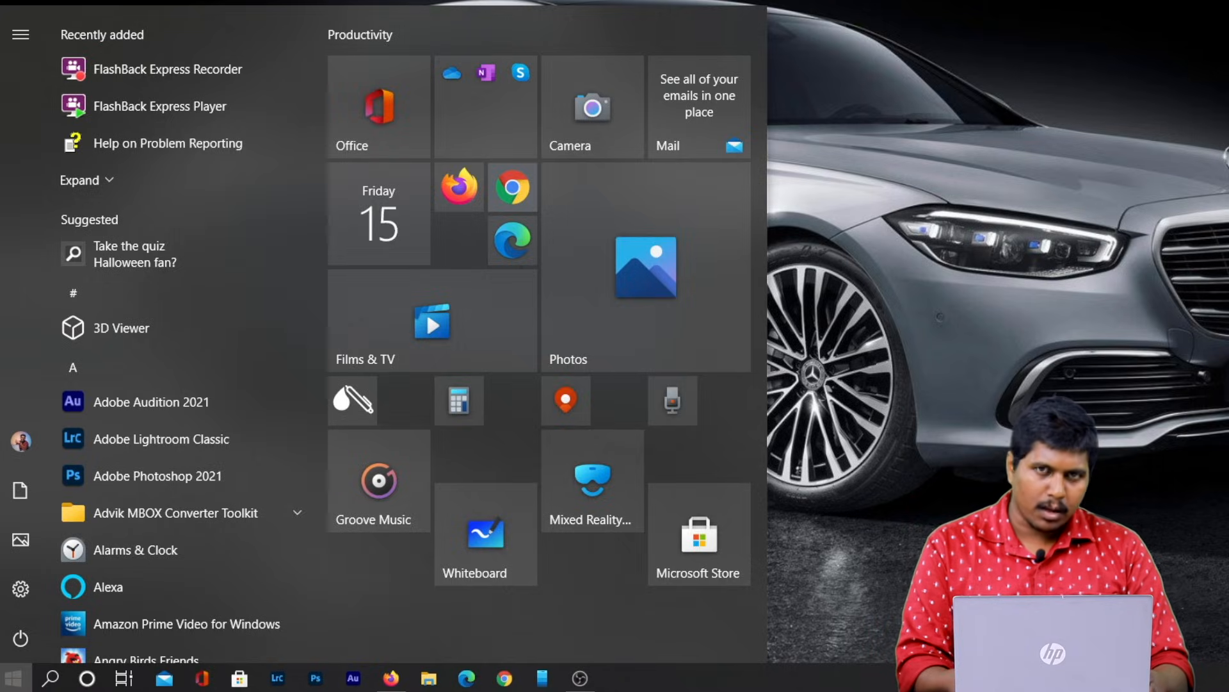
type("cmd")
key("Return")
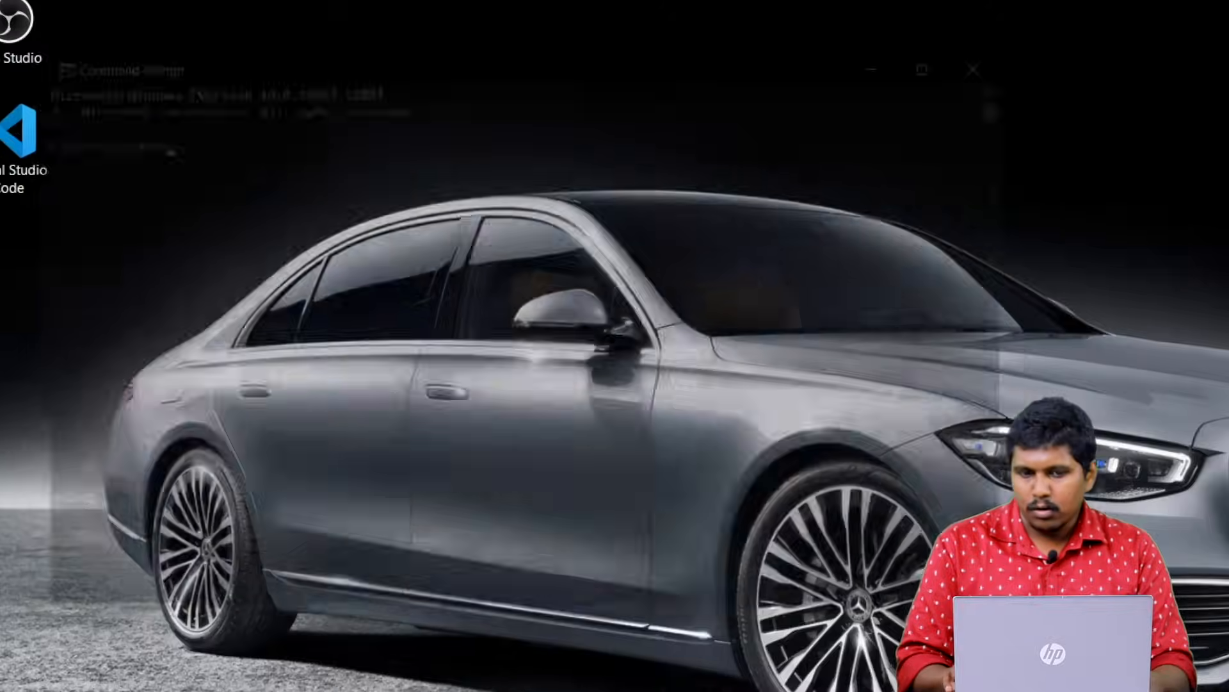
left_click(514, 325)
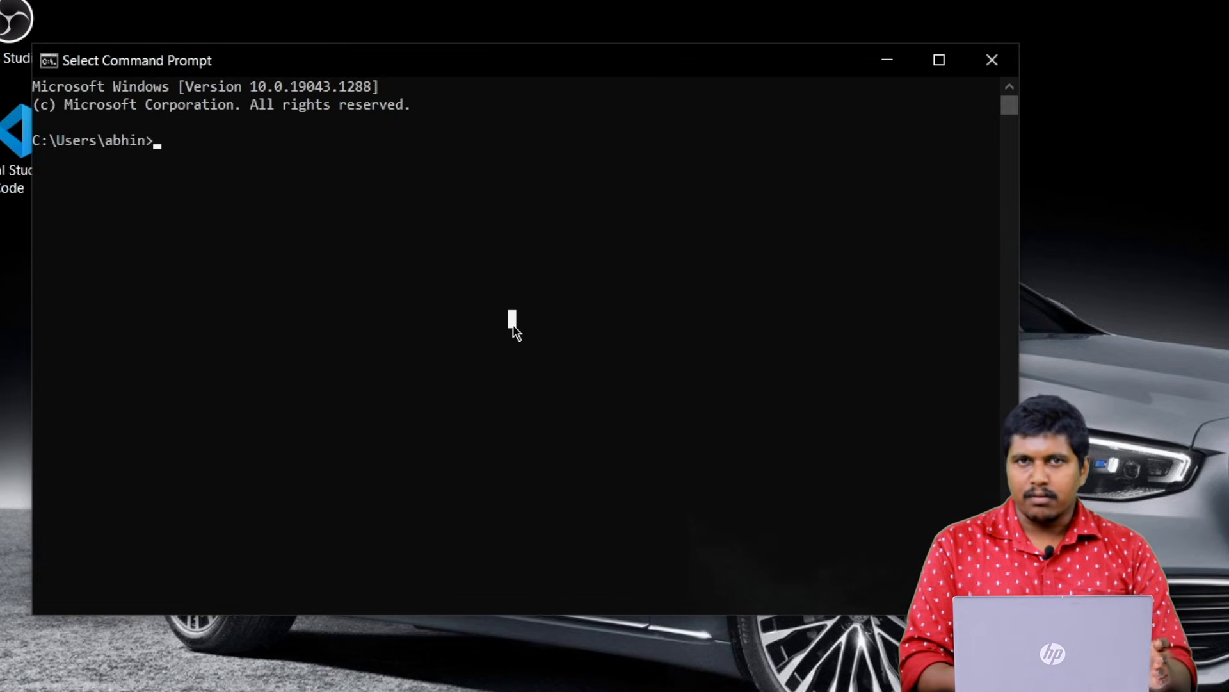
left_click_drag(515, 67, 567, 77)
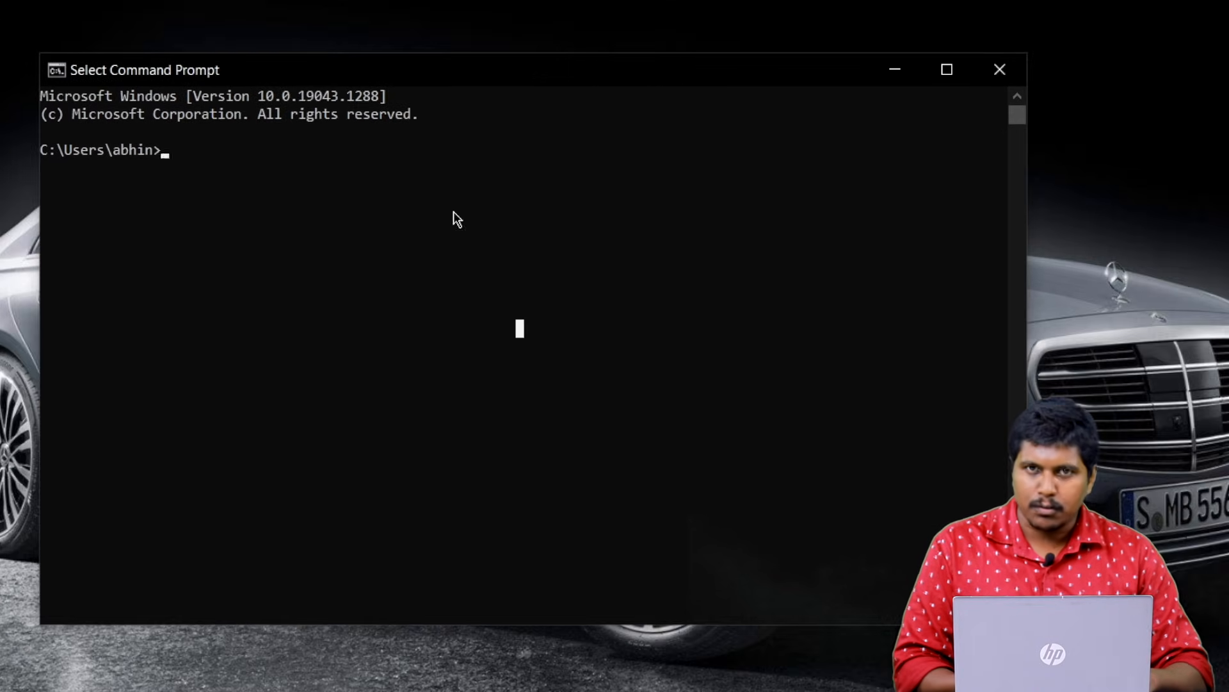
left_click(453, 211)
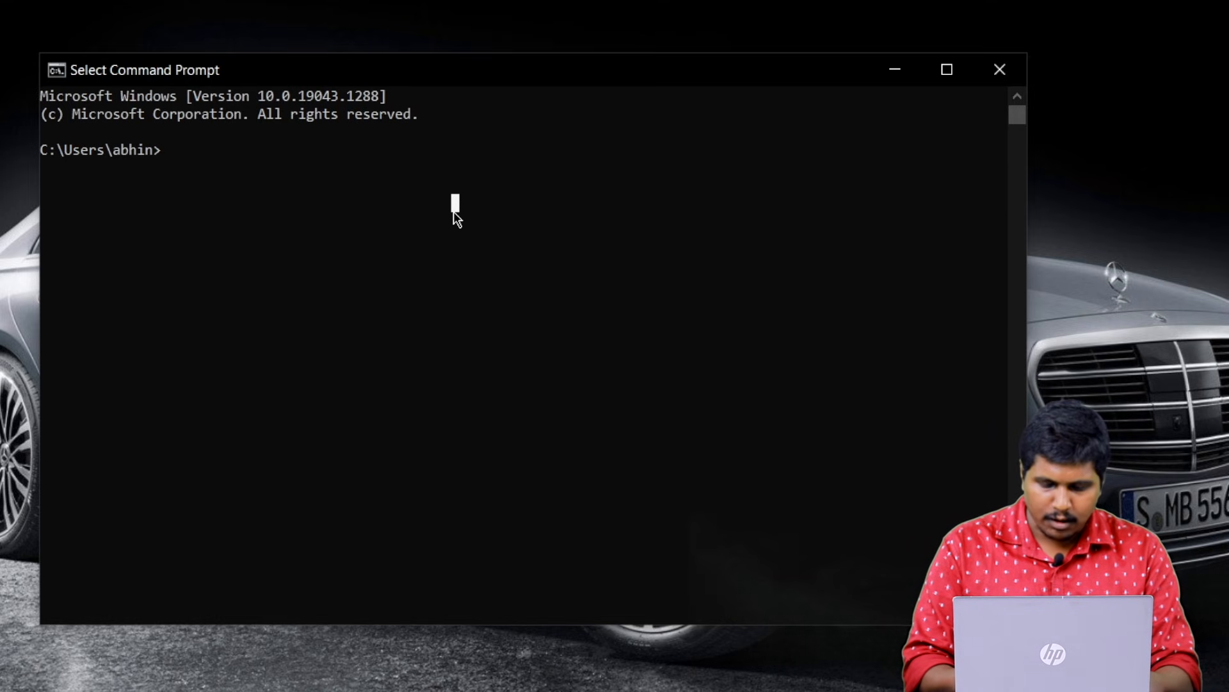
type("flutter doc")
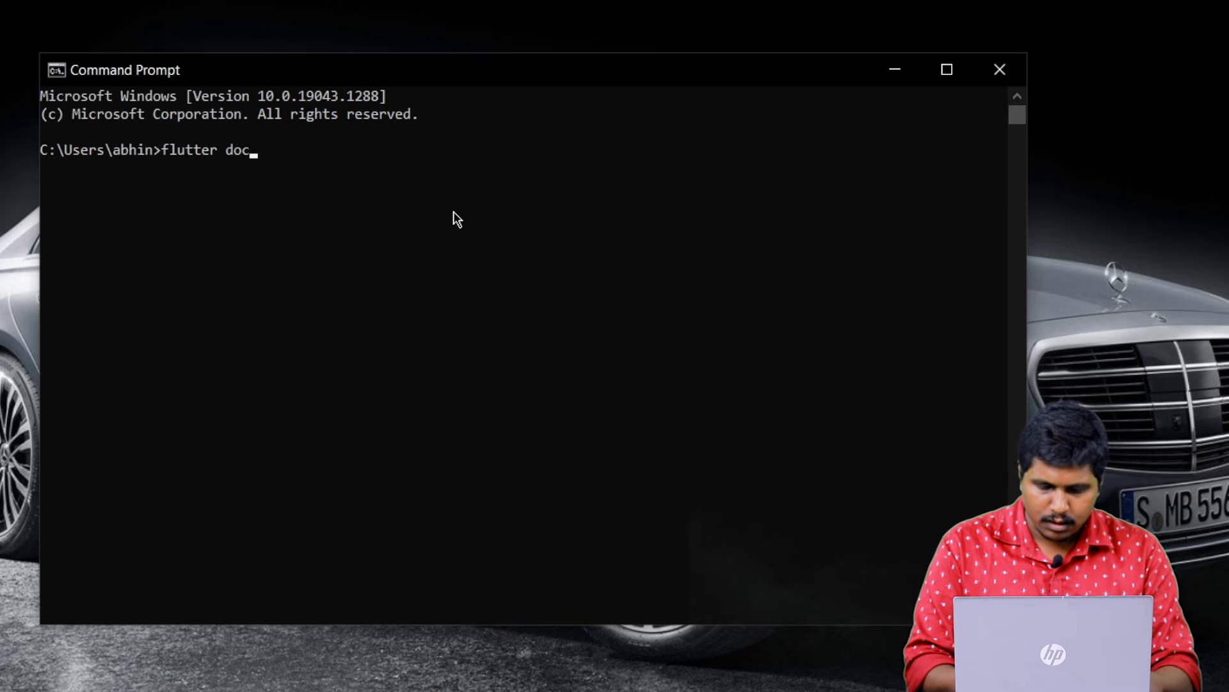
type("tor")
key("Return")
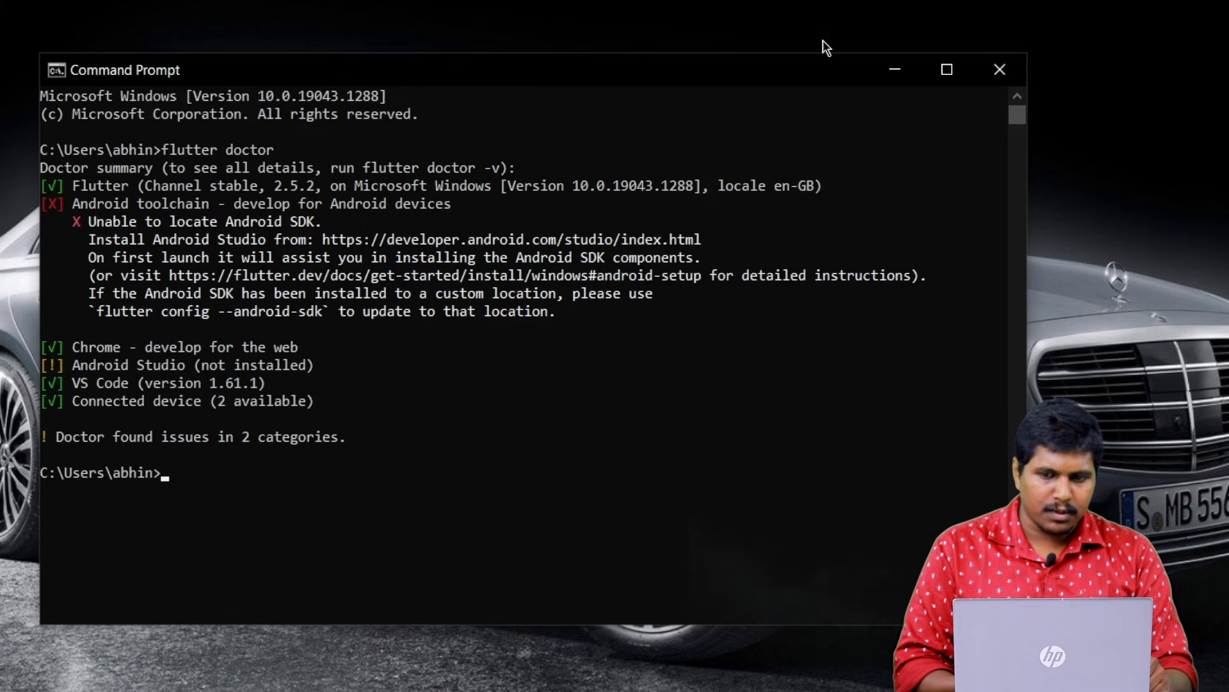
Change the Command Prompt's working directory to Desktop with "cd Desktop"
left_click(343, 543)
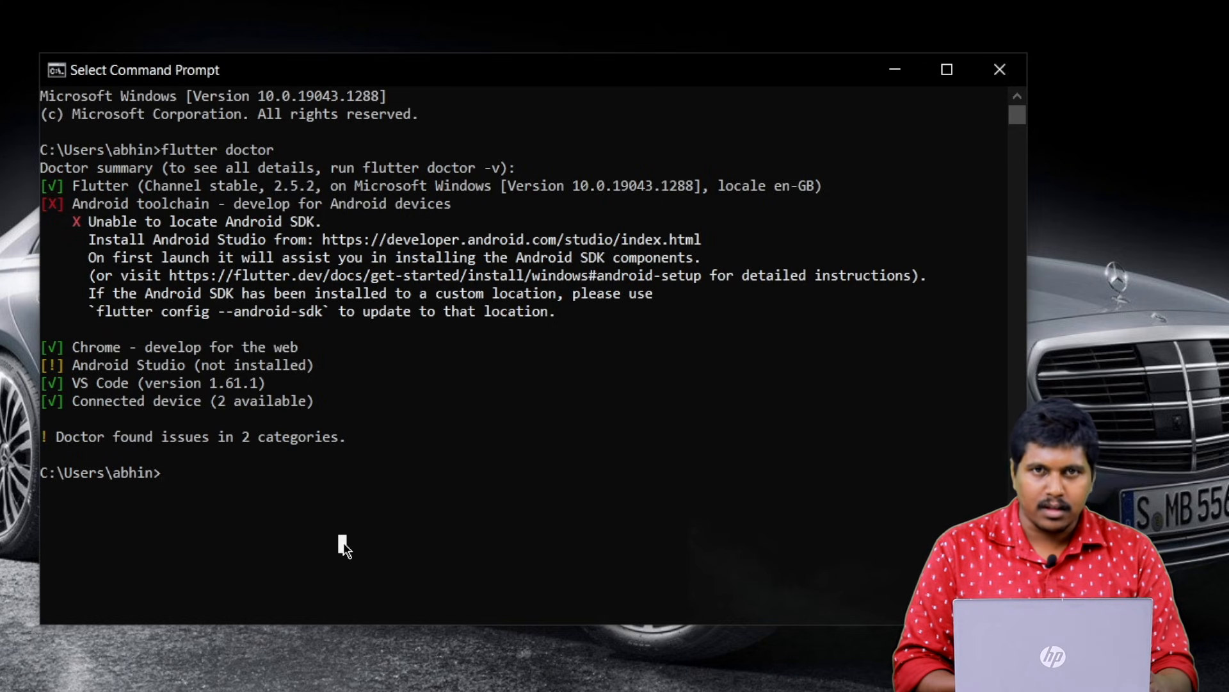
left_click(432, 526)
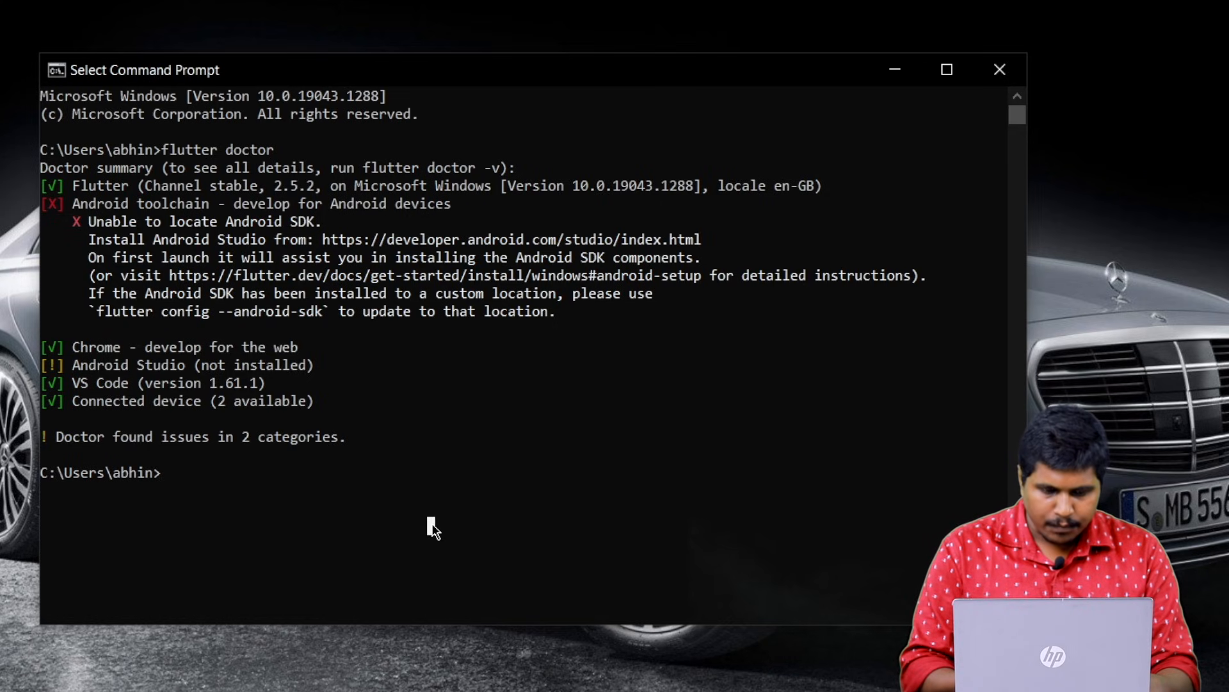
type("cd Desktop")
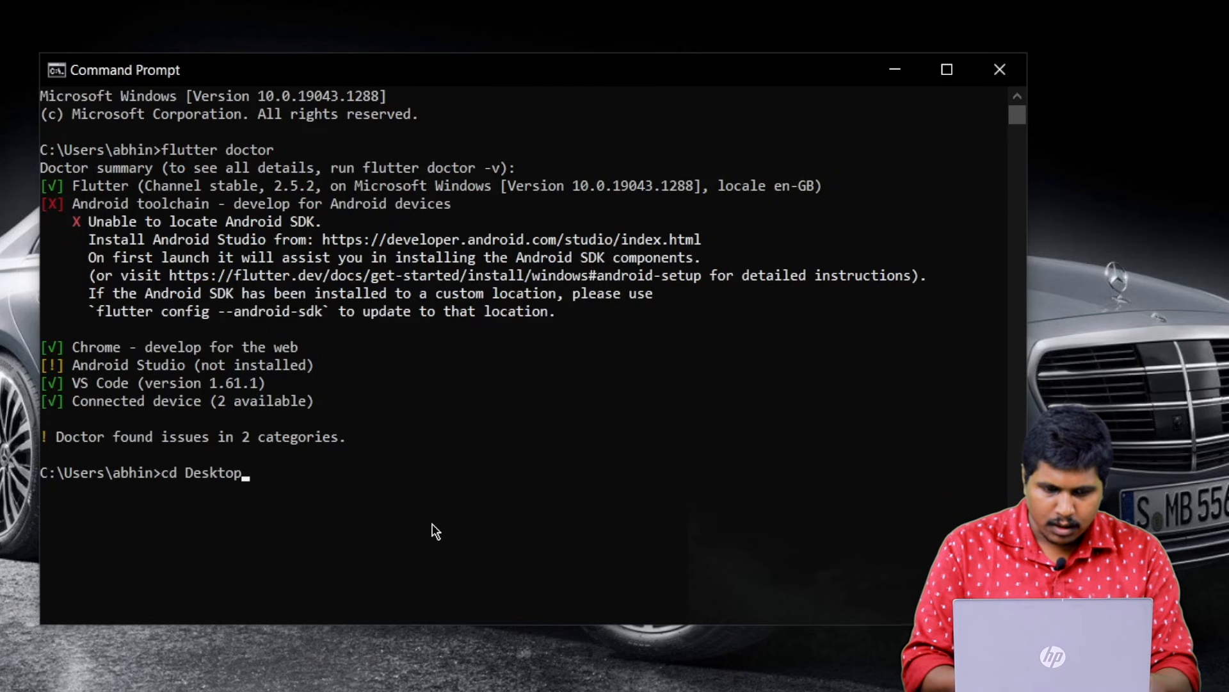
key("Return")
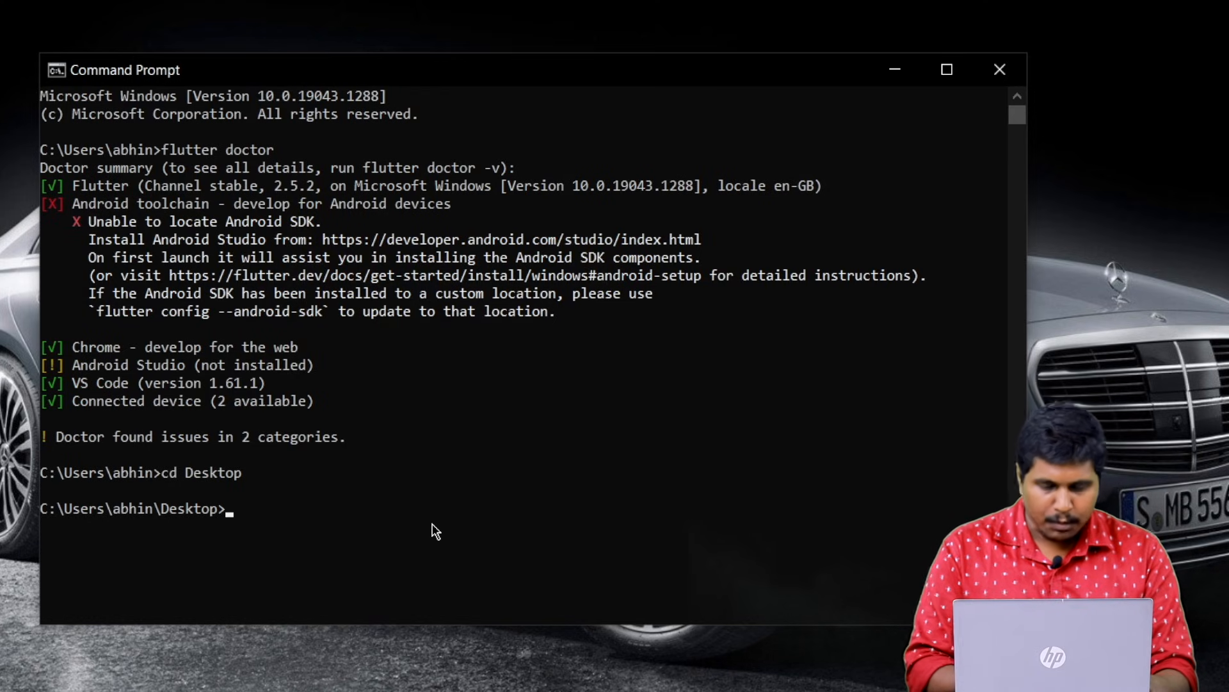
Create a Dart project named hello_world on the Desktop with "dart create hello_world"
type("dr")
key("BackSpace")
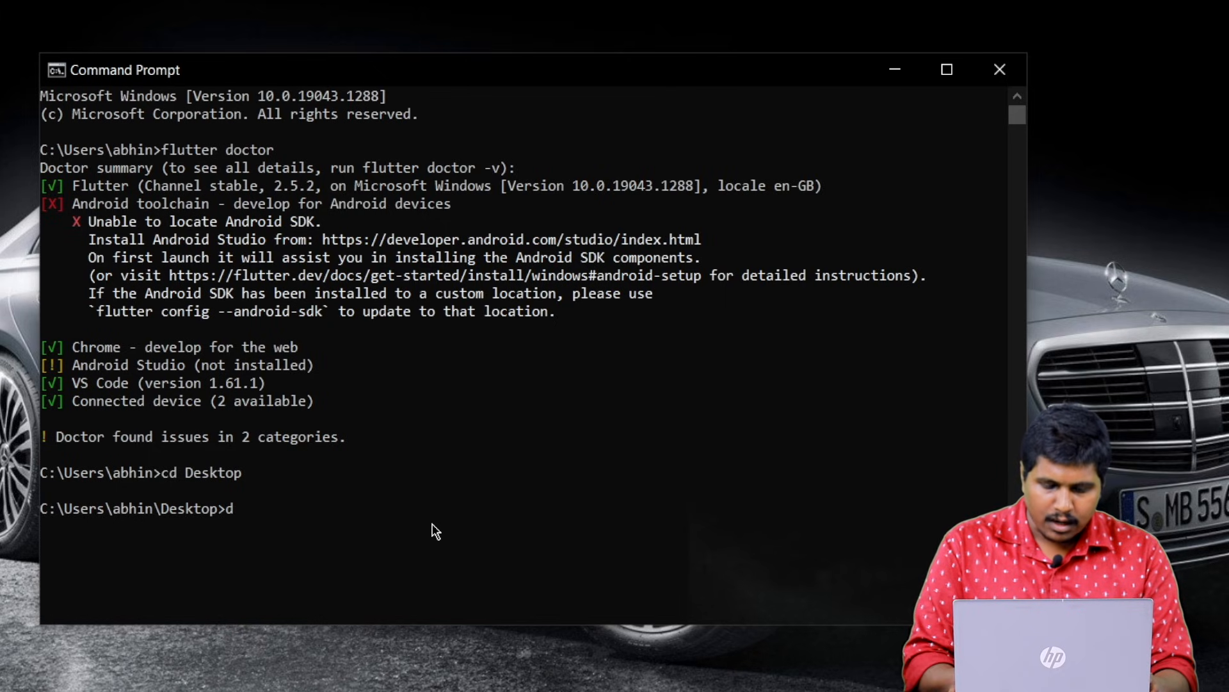
type("art create ")
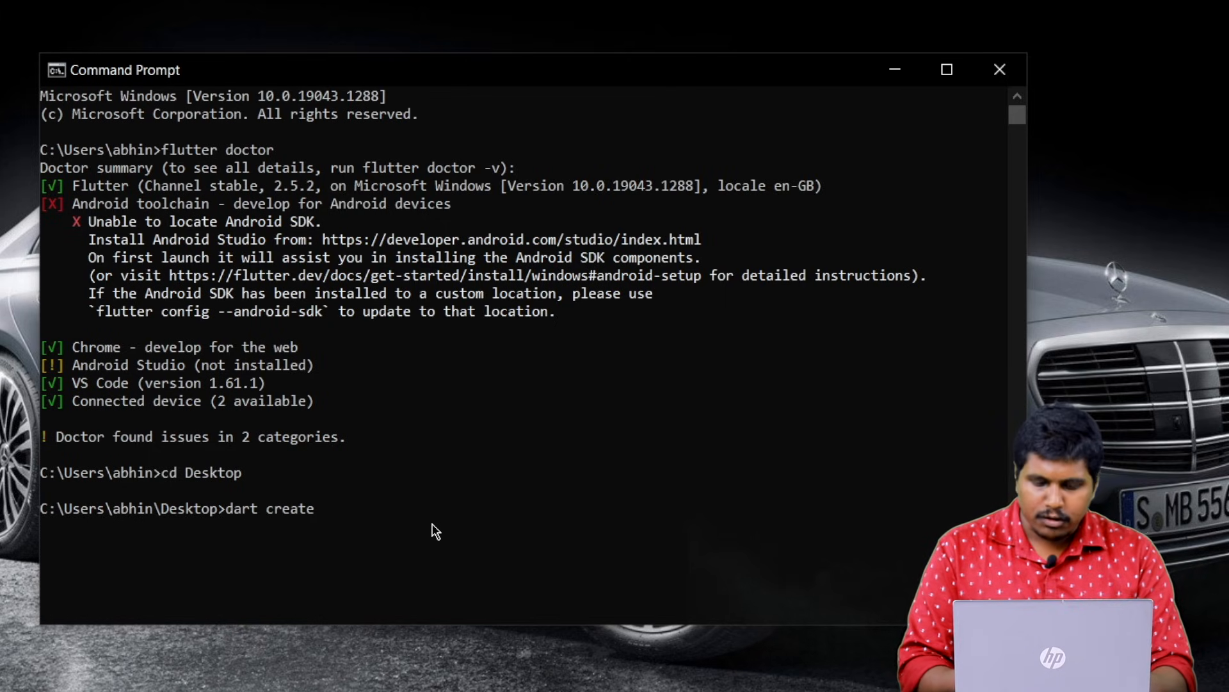
type("hello")
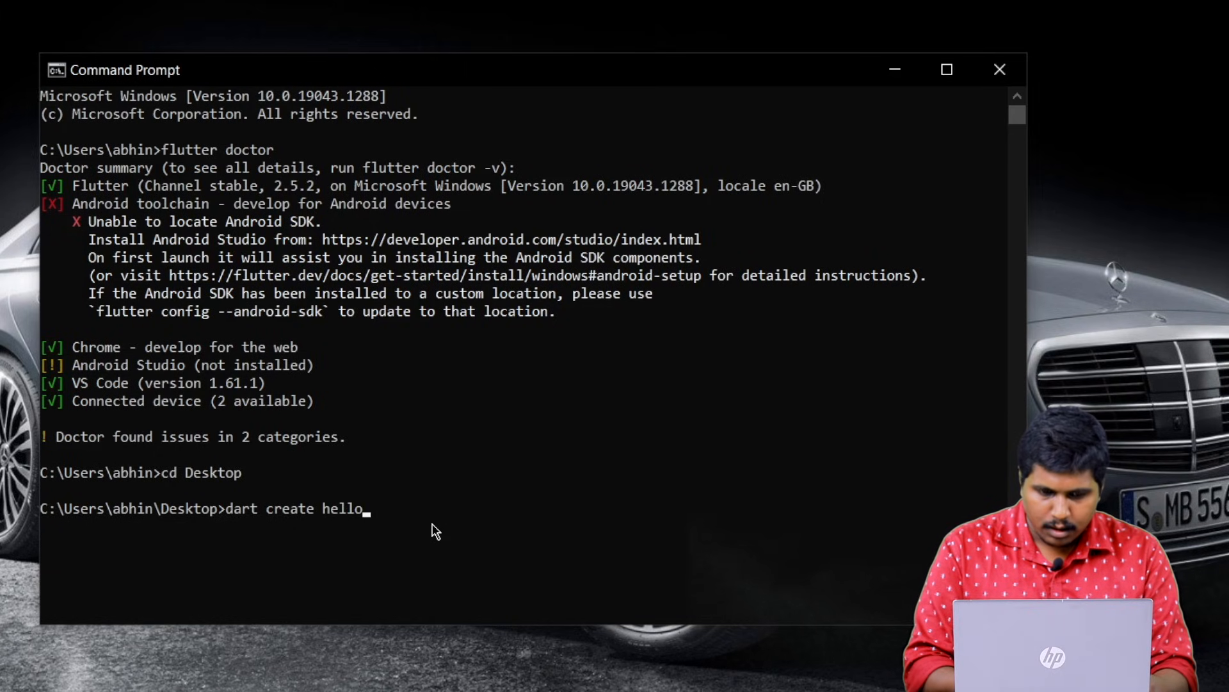
type("_world")
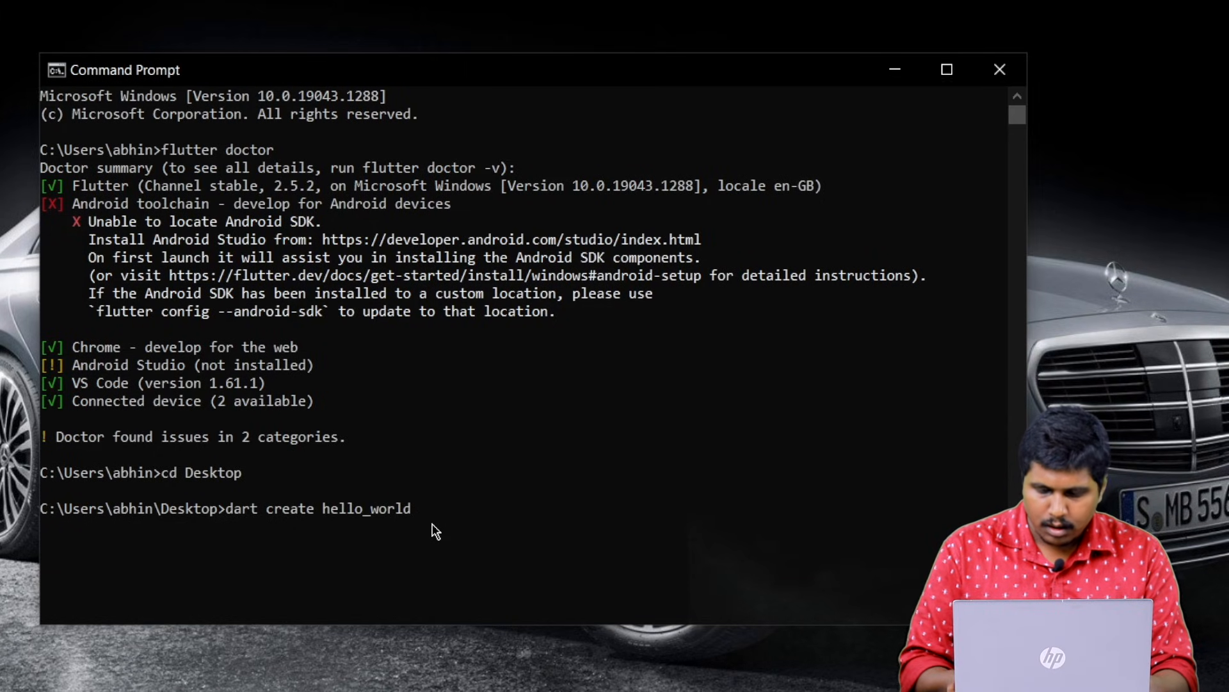
key("Return")
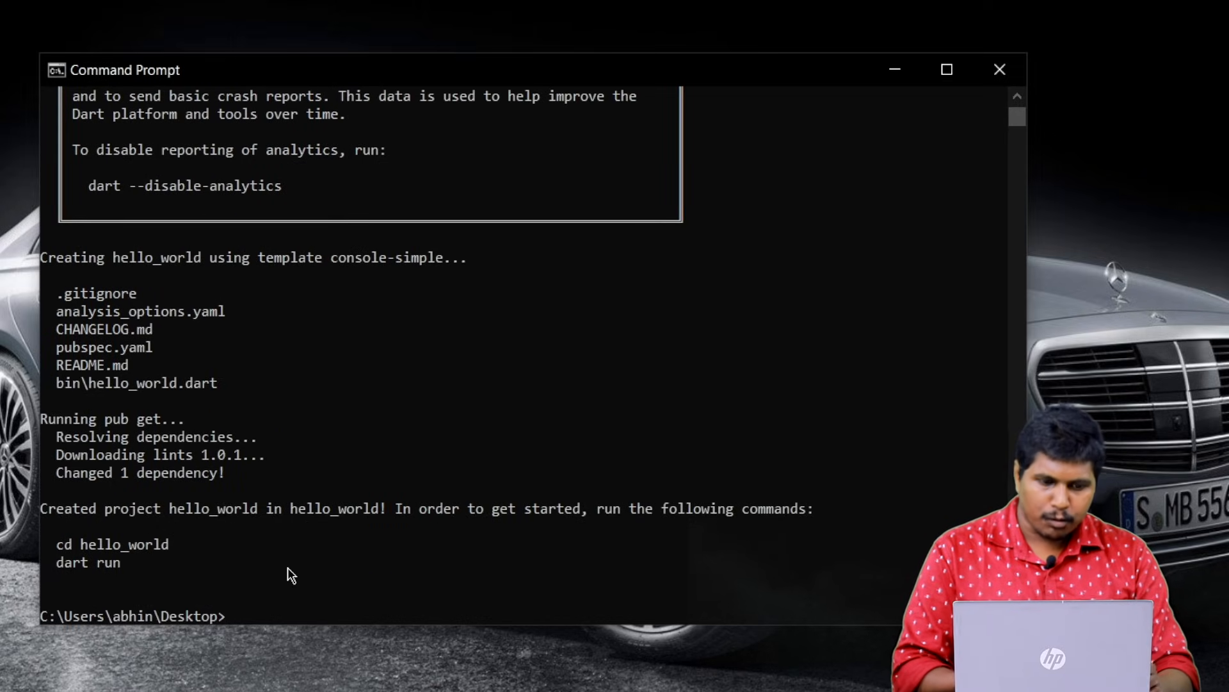
Change the Command Prompt's working directory to the new project folder with "cd hello_world"
type("cd he")
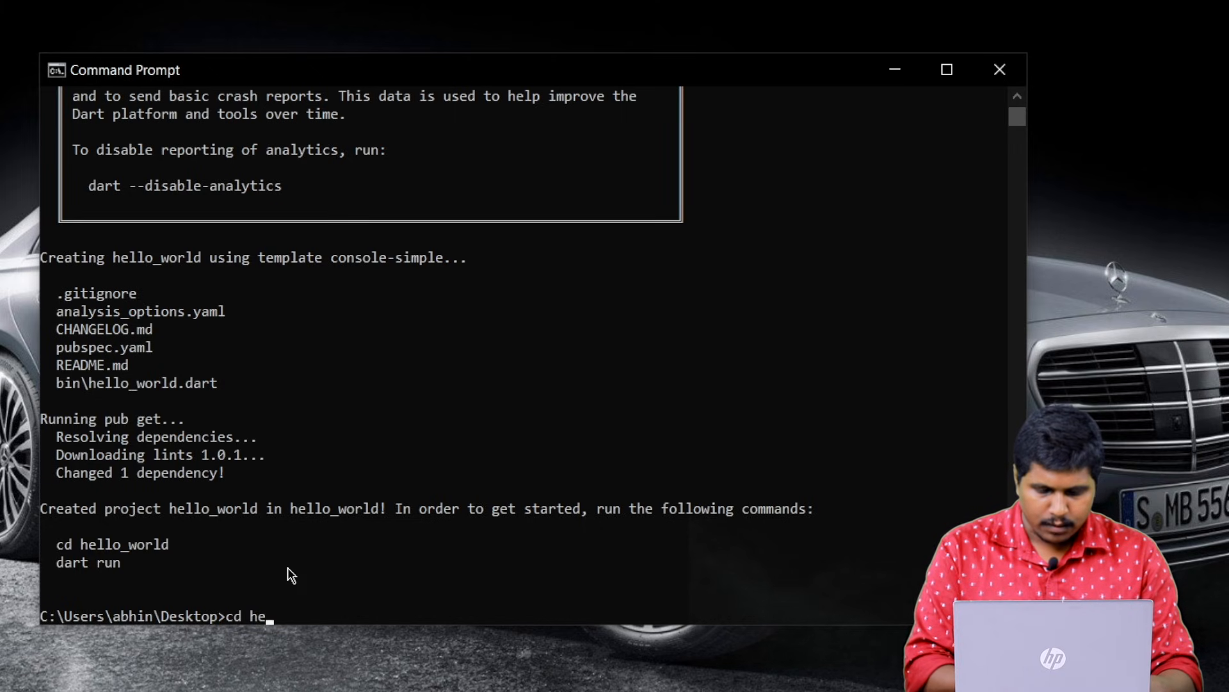
type("llo_wor")
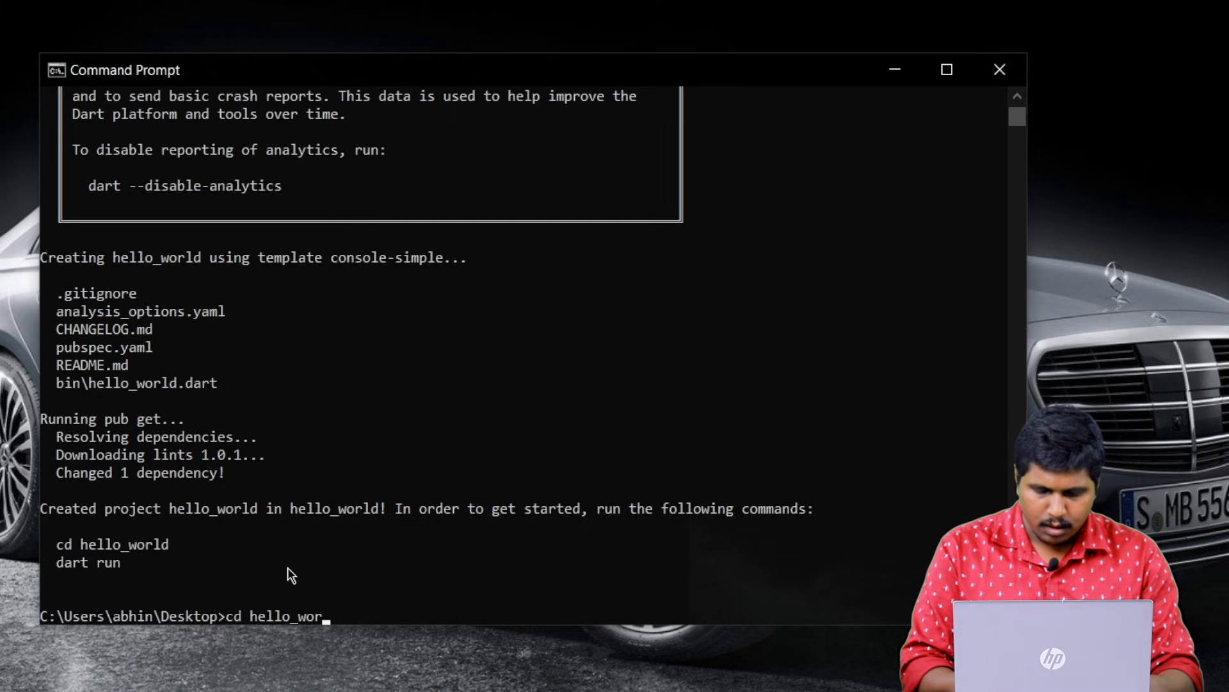
type("ld")
key("Return")
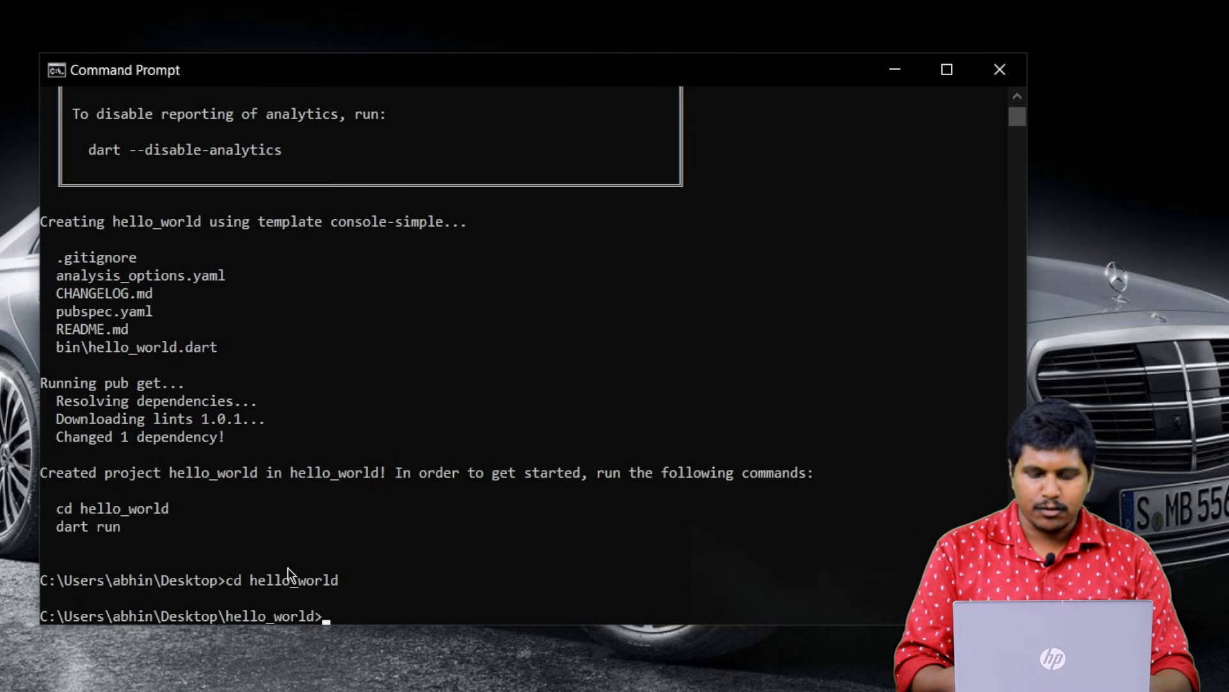
Open the hello_world folder in Visual Studio Code with "code ." and trust the authors of its files
type("code .")
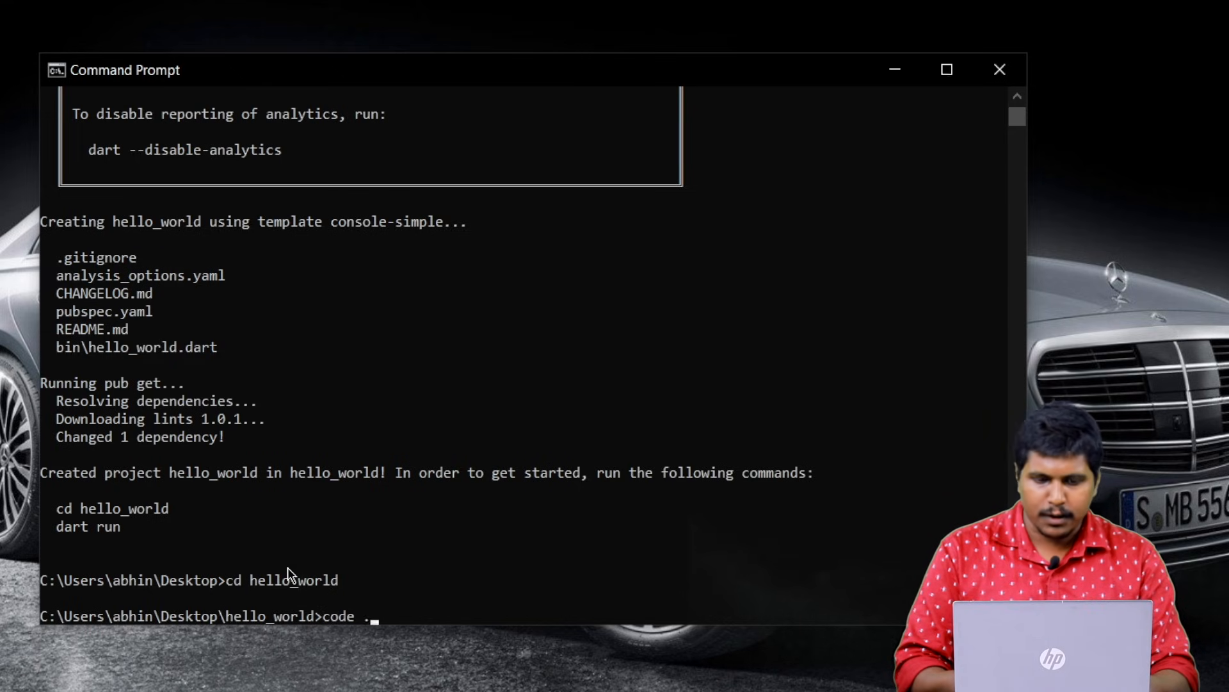
key("Return")
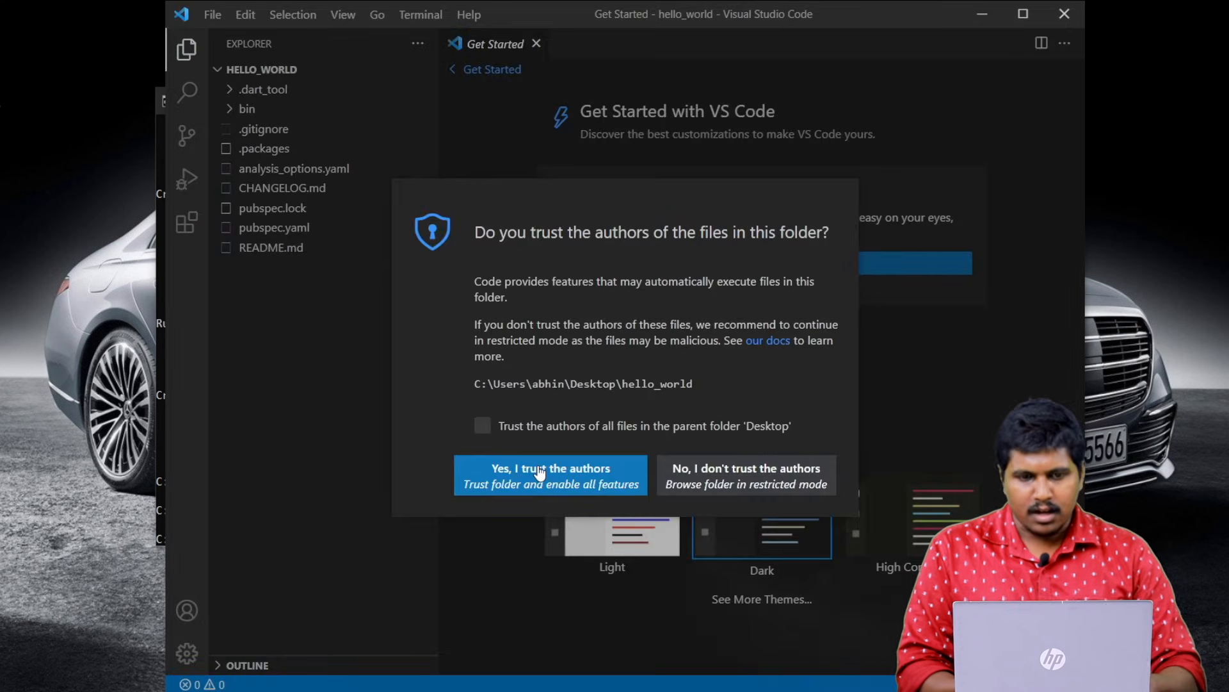
left_click(540, 472)
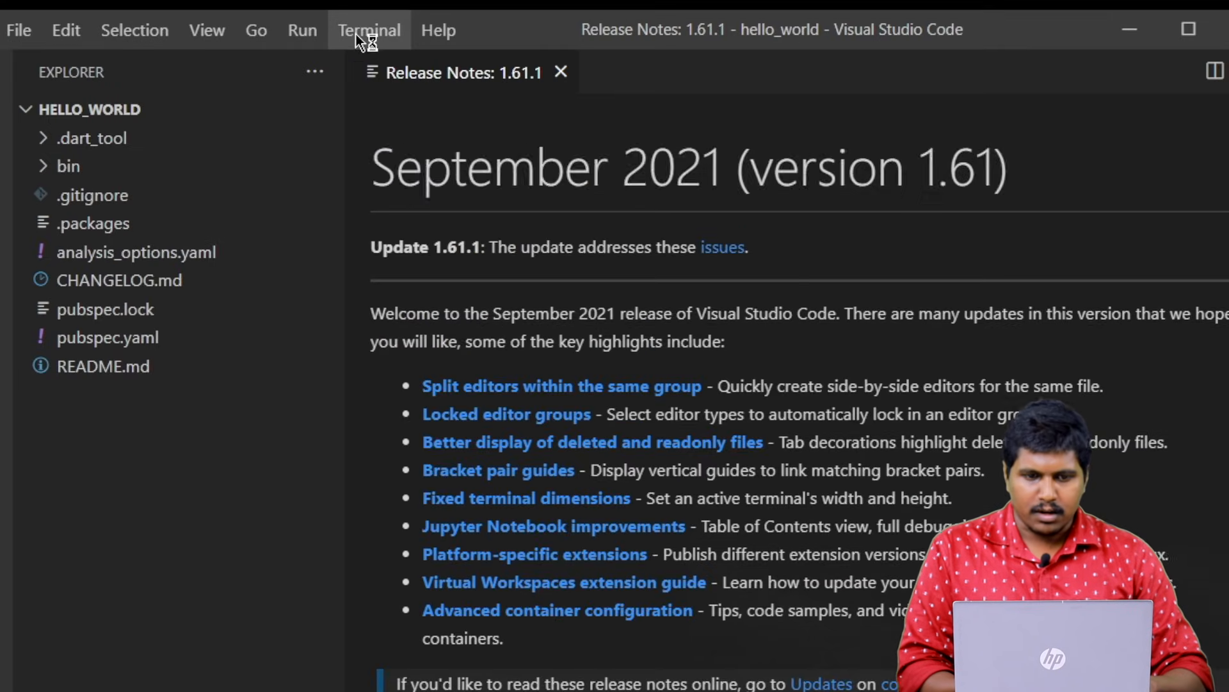
Run the project with "dart run" in a new integrated terminal, enlarging the terminal area to inspect the program's output
left_click(356, 33)
left_click(393, 90)
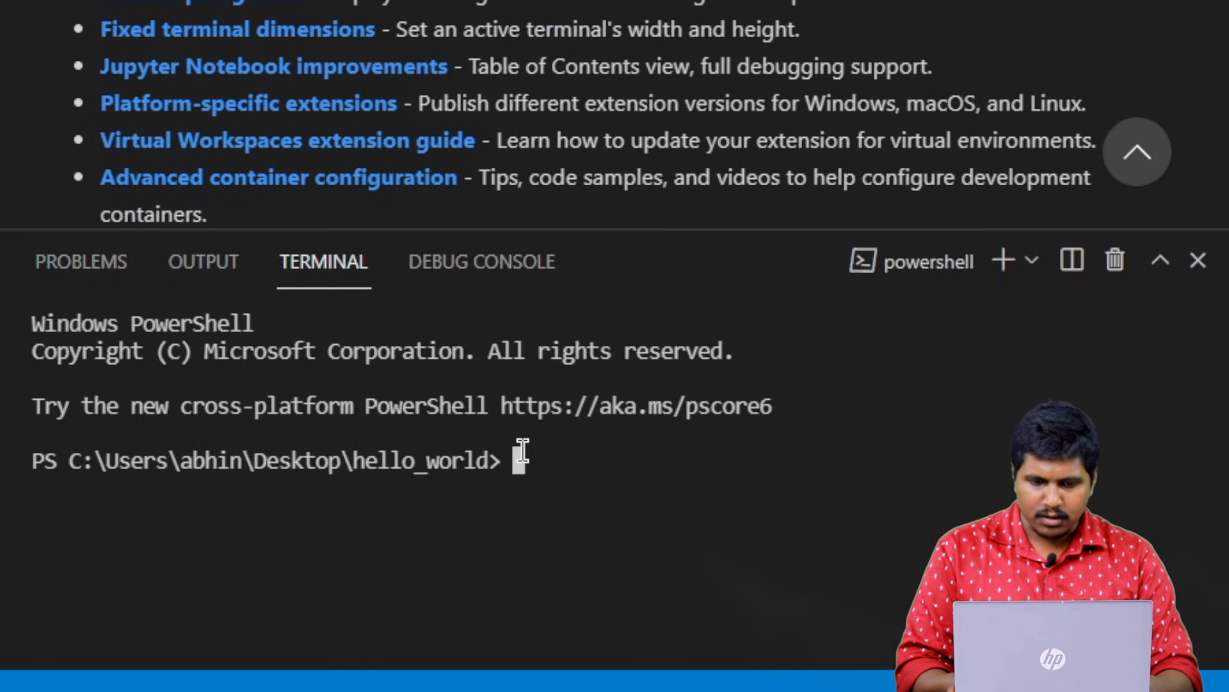
key("Return")
key("Return")
type("dart run")
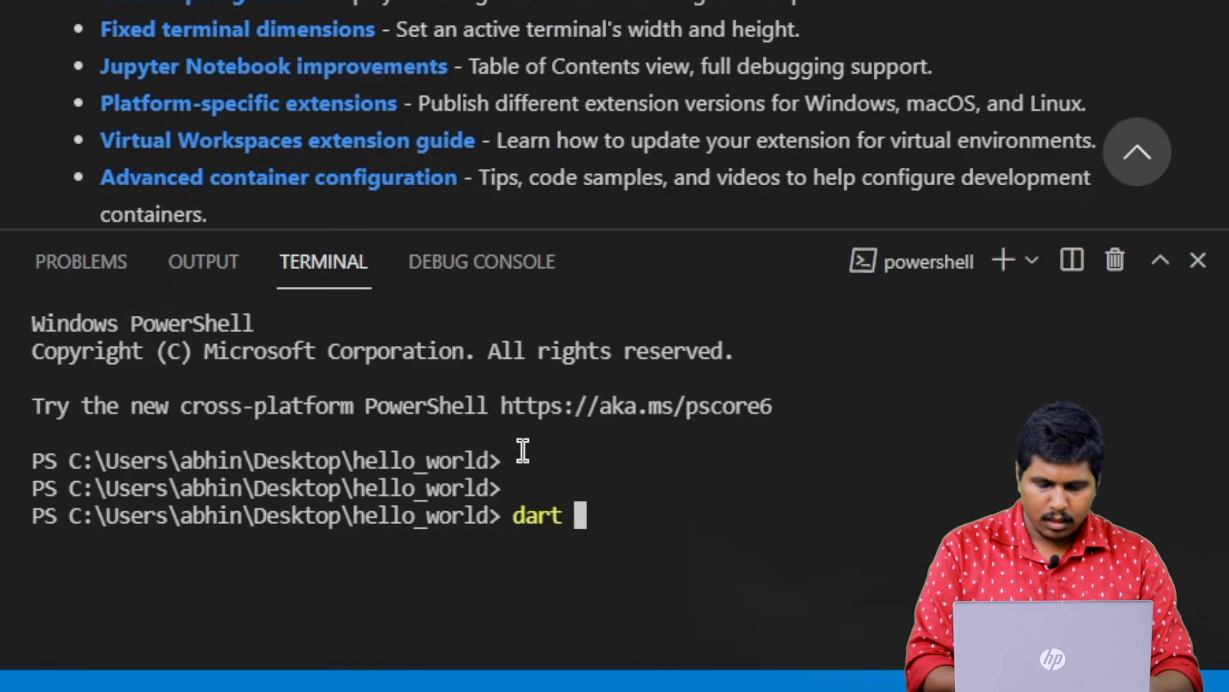
key("Return")
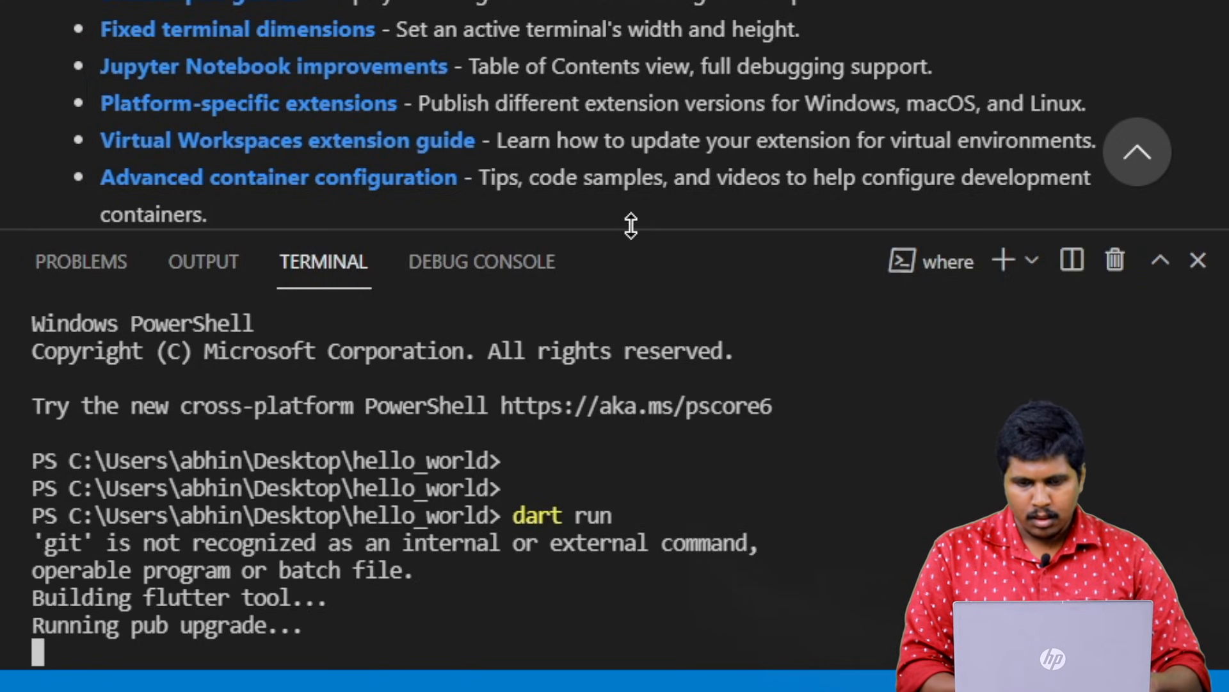
left_click_drag(628, 230, 628, 2)
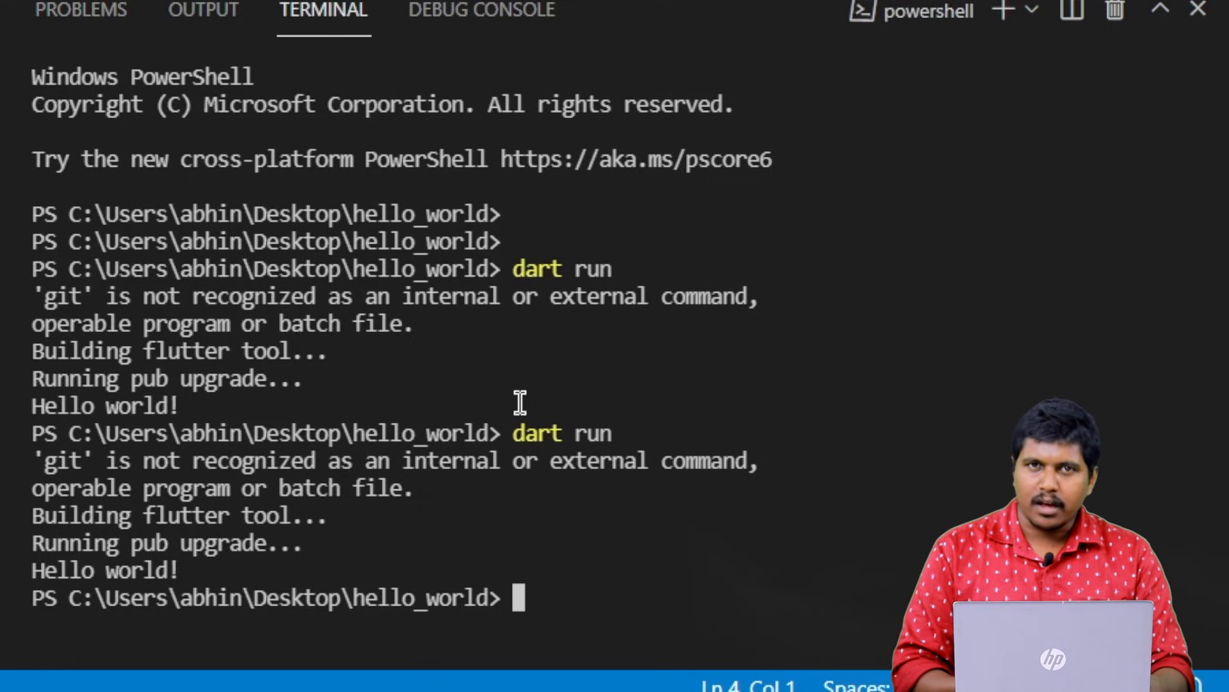
left_click_drag(183, 567, 24, 563)
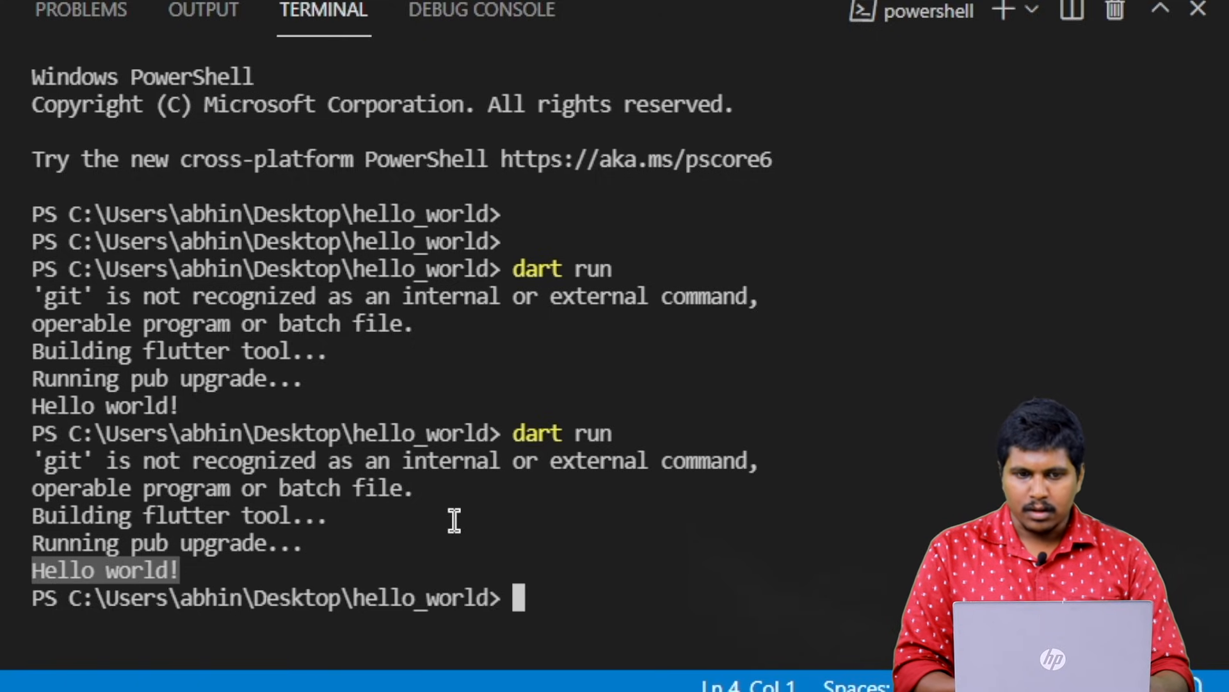